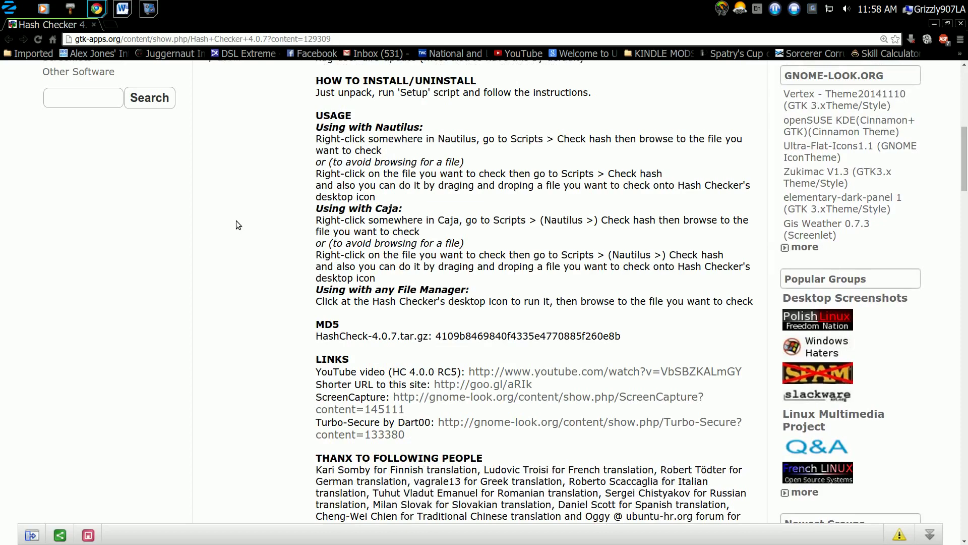
Download the HashCheck-4.0.7.tar.gz archive from the Hash Checker page
scroll(237, 222, down, 10)
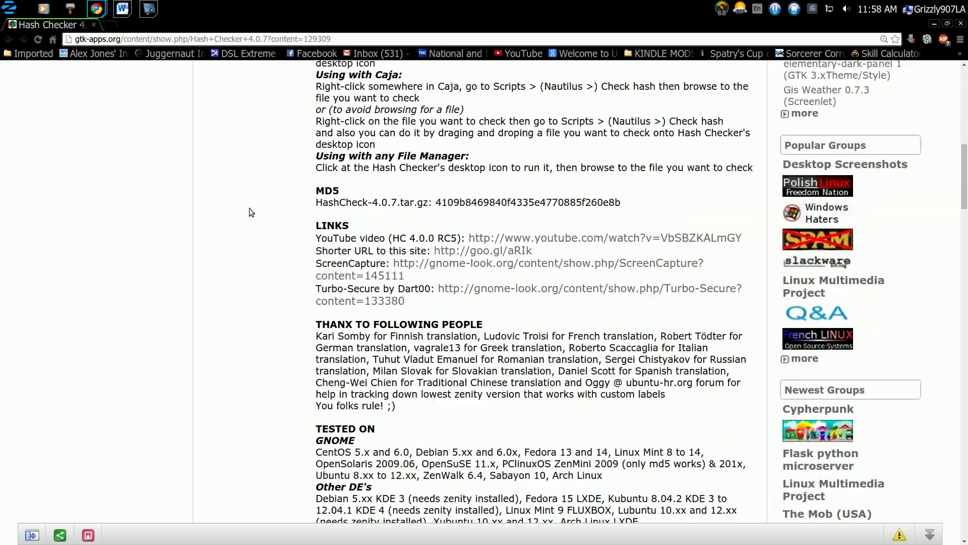
scroll(272, 208, down, 8)
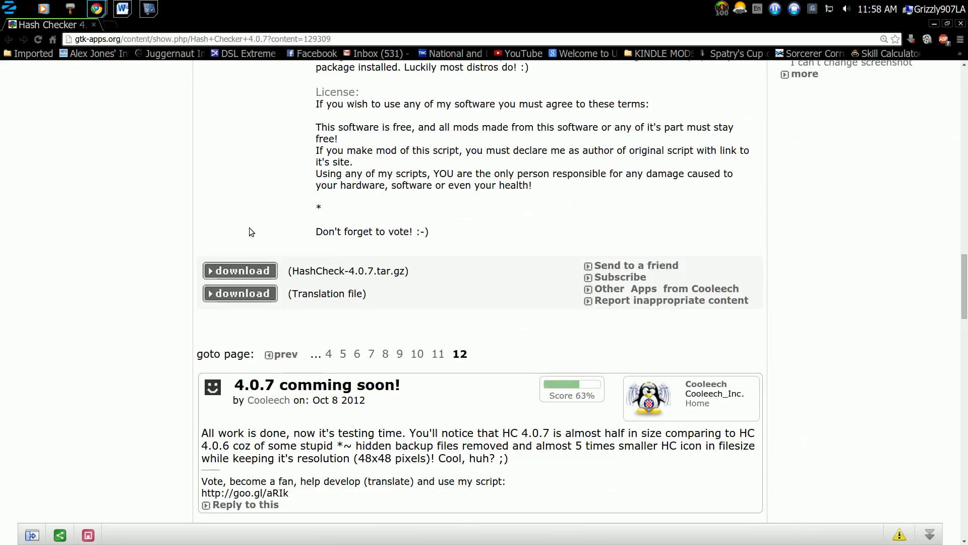
click(250, 273)
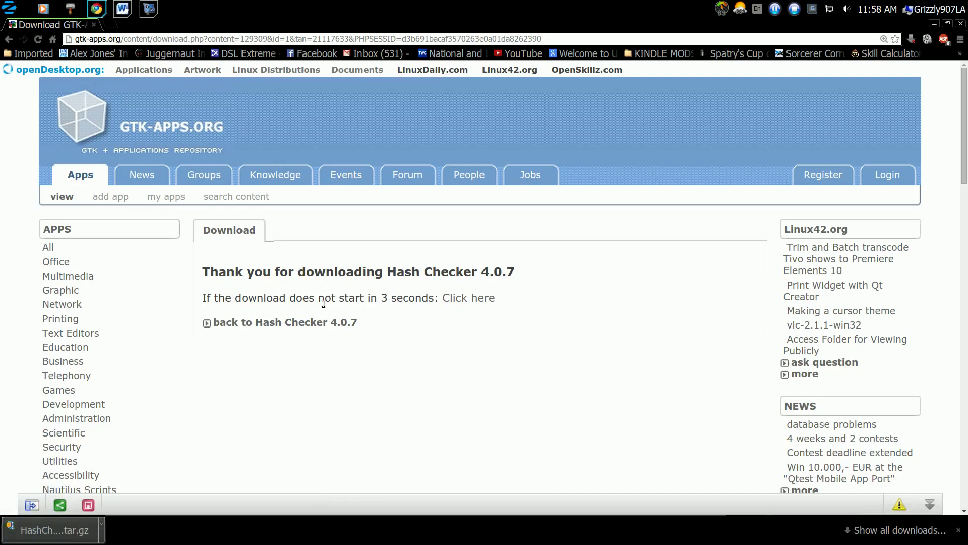
Switch to the Thunar file manager, open the Downloads folder and sort it by modification date
click(70, 9)
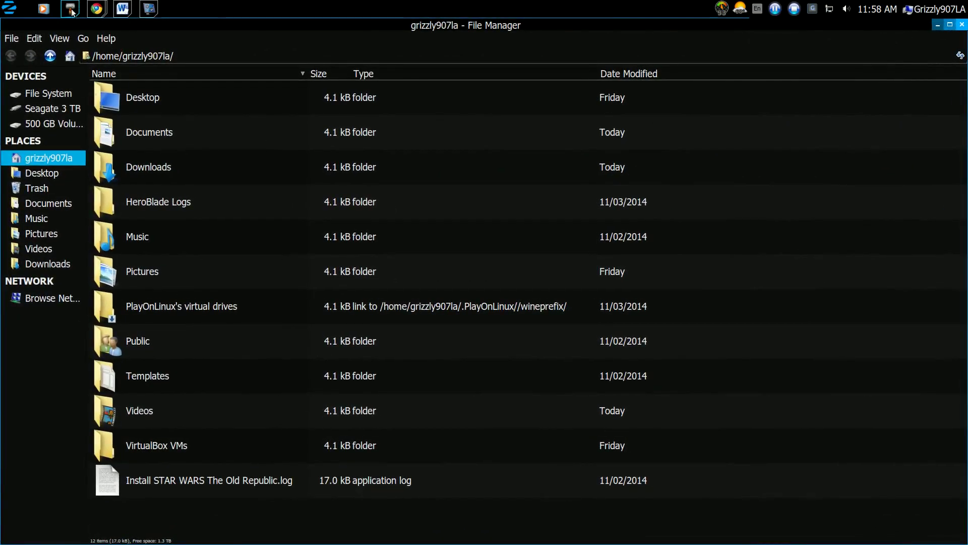
mouse_move(68, 9)
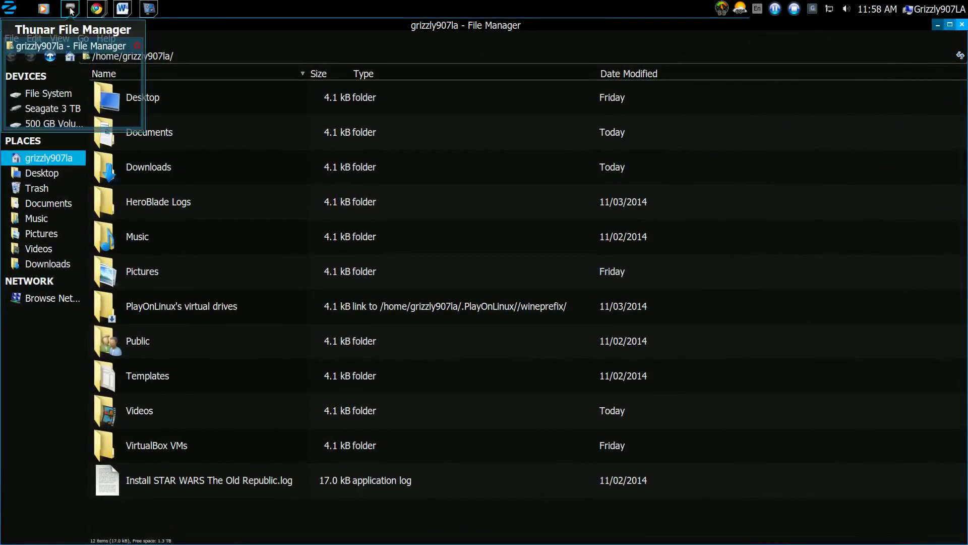
double_click(154, 167)
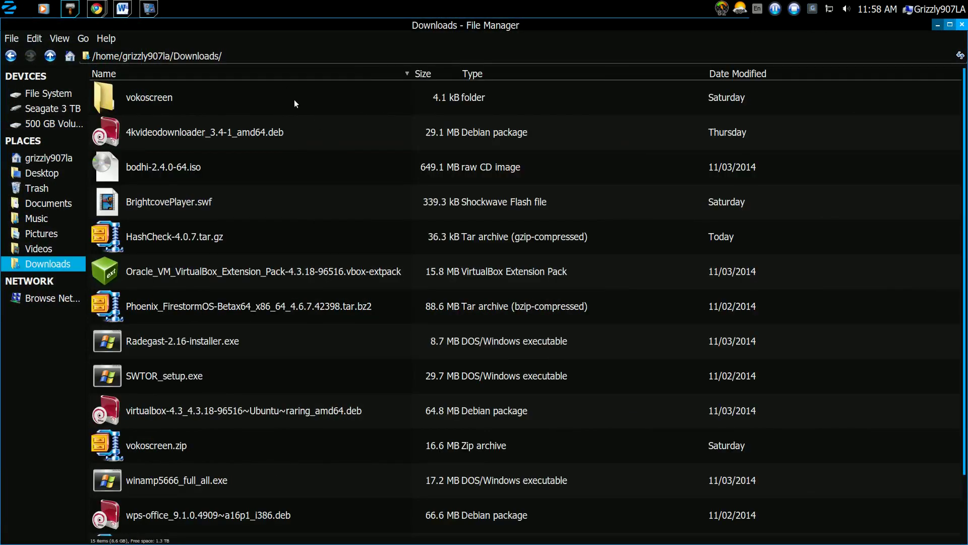
click(763, 73)
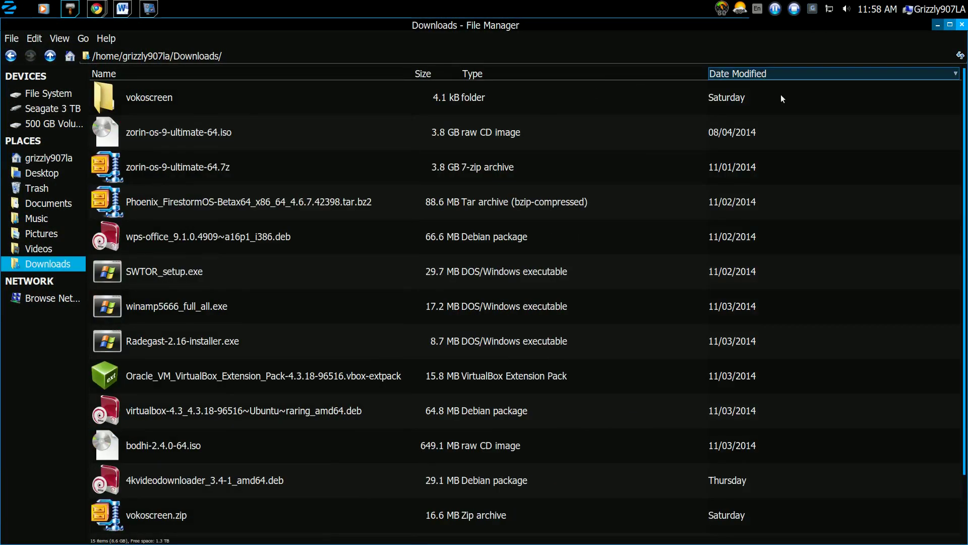
Return to Chrome and start the Hash Checker 4.0.7 download again from the download page
mouse_move(97, 8)
click(227, 56)
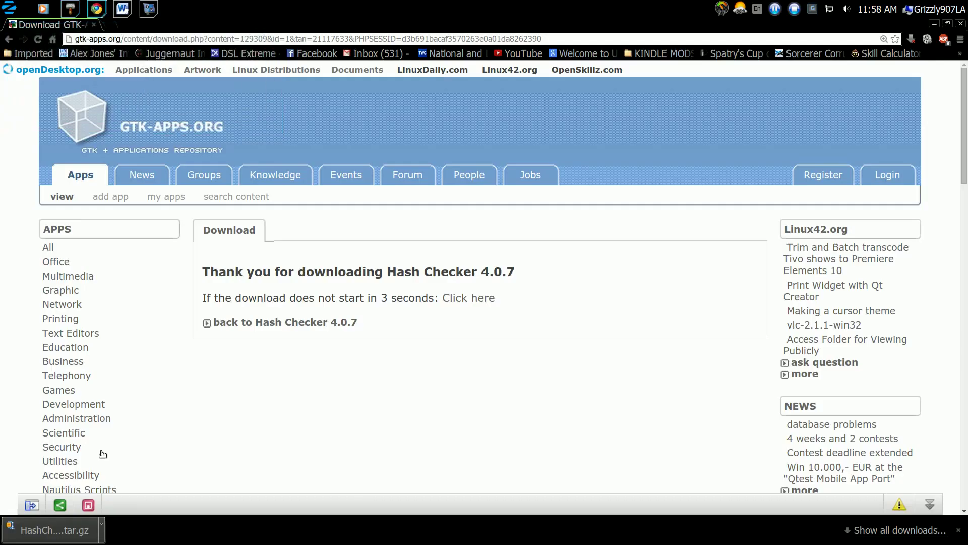
right_click(74, 532)
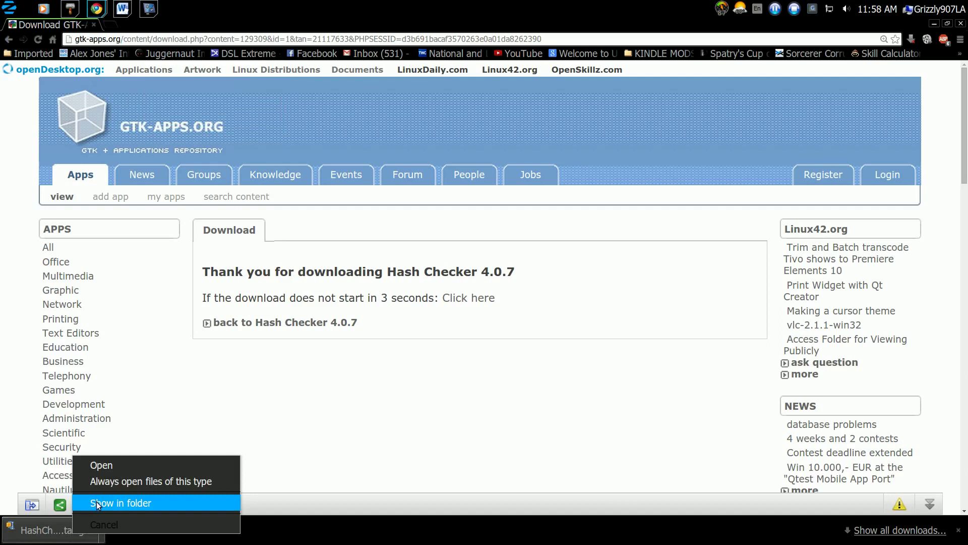
click(292, 474)
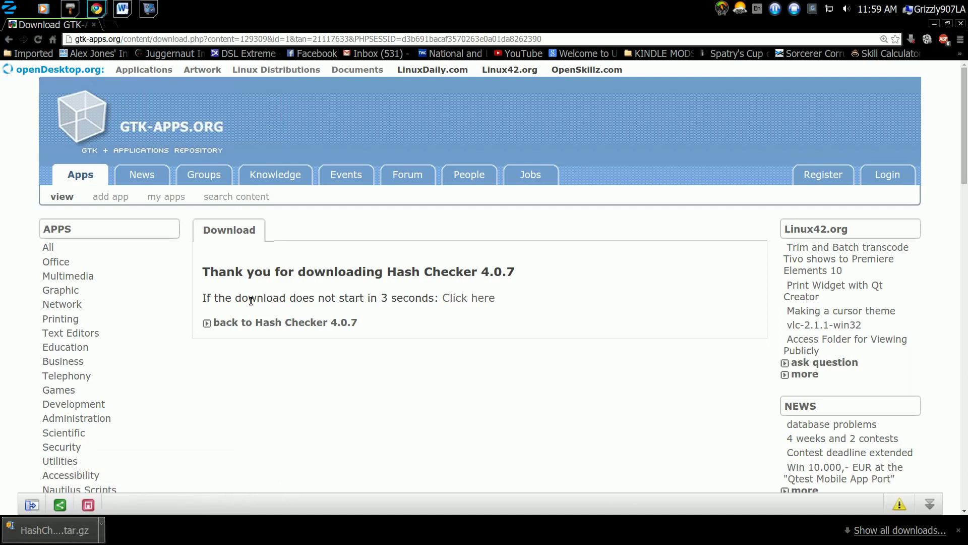
click(483, 299)
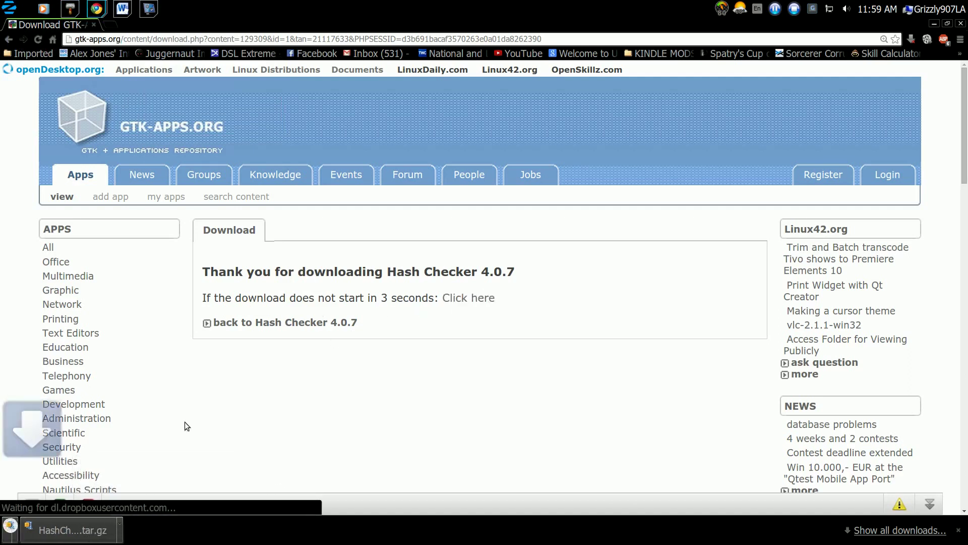
Show the downloaded HashCheck archive in its containing folder, and close that folder window
right_click(38, 522)
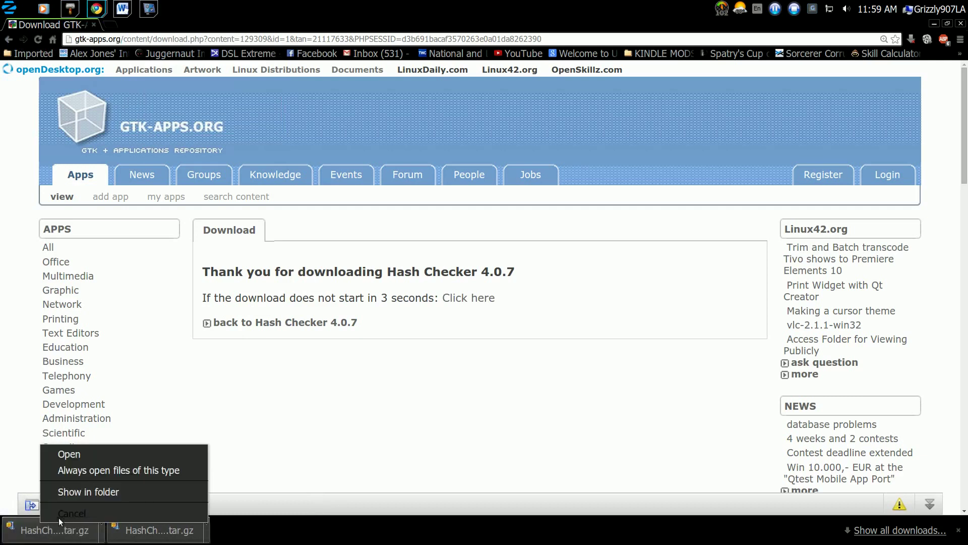
click(78, 491)
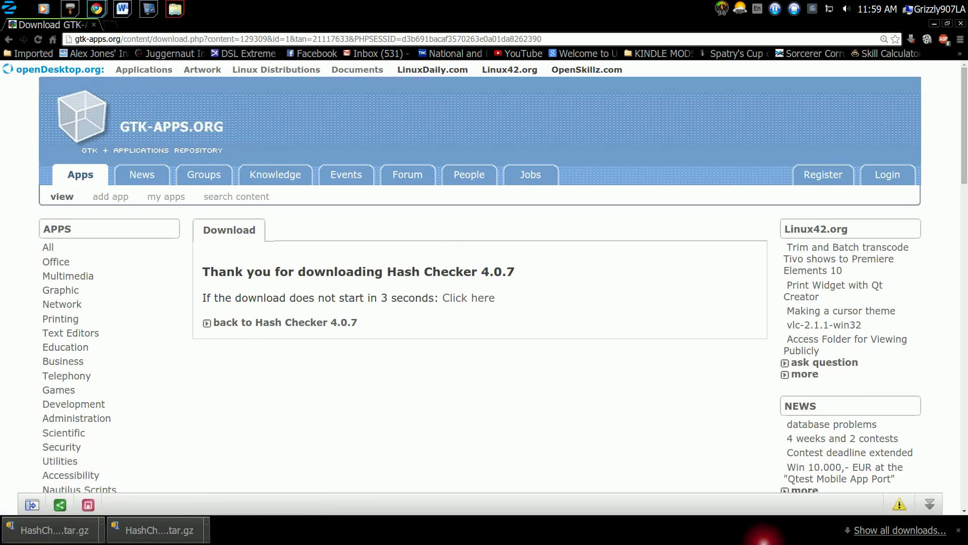
click(173, 10)
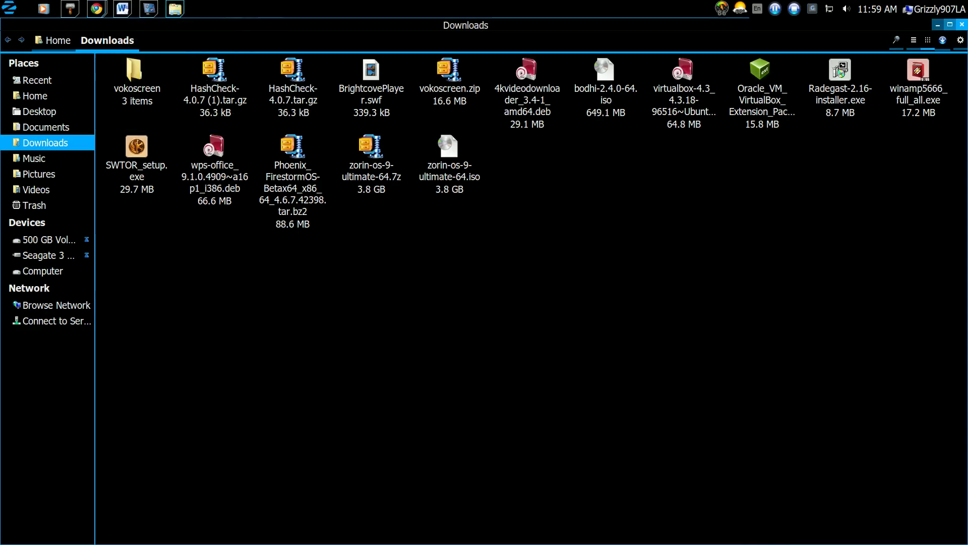
click(962, 25)
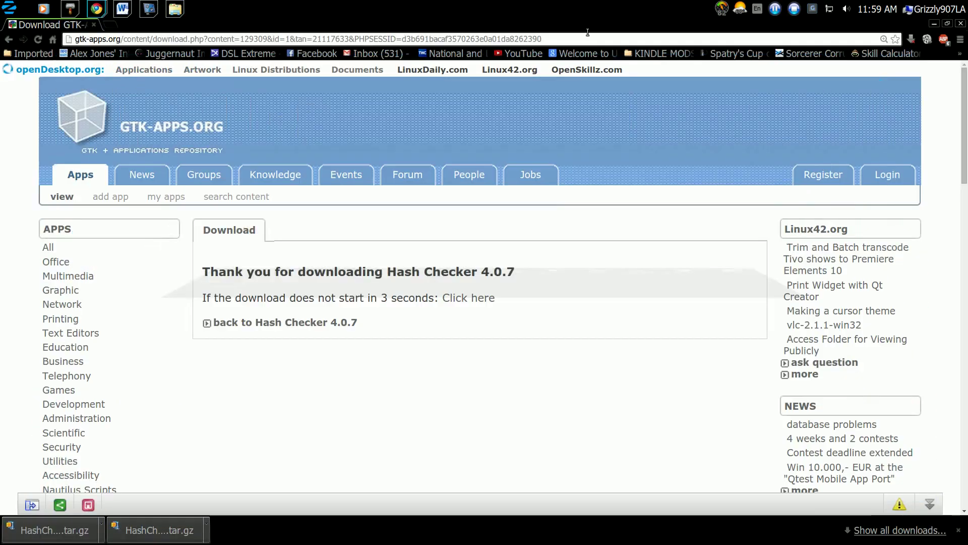
In the Thunar file manager, sort Downloads newest first and open HashCheck-4.0.7.tar.gz with Archive Manager
click(73, 11)
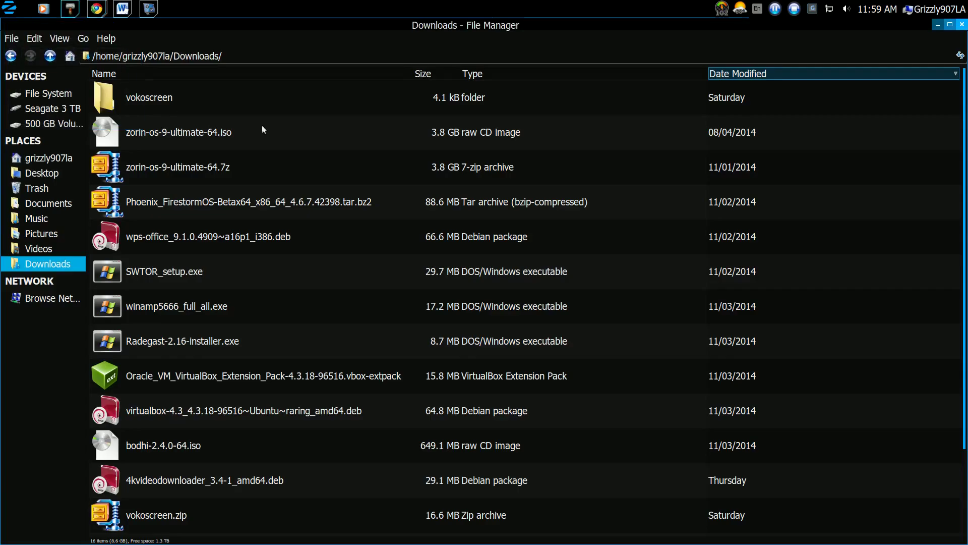
click(771, 75)
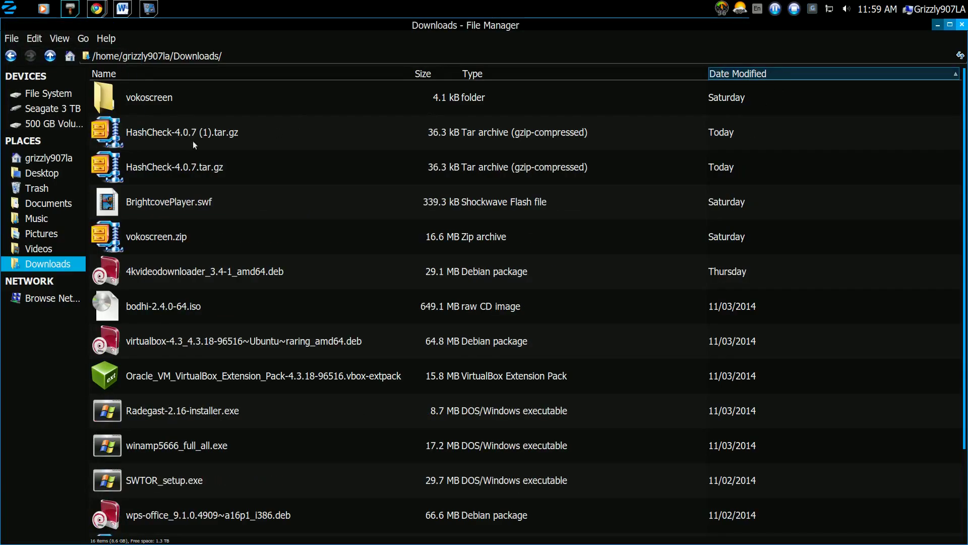
click(185, 164)
right_click(186, 168)
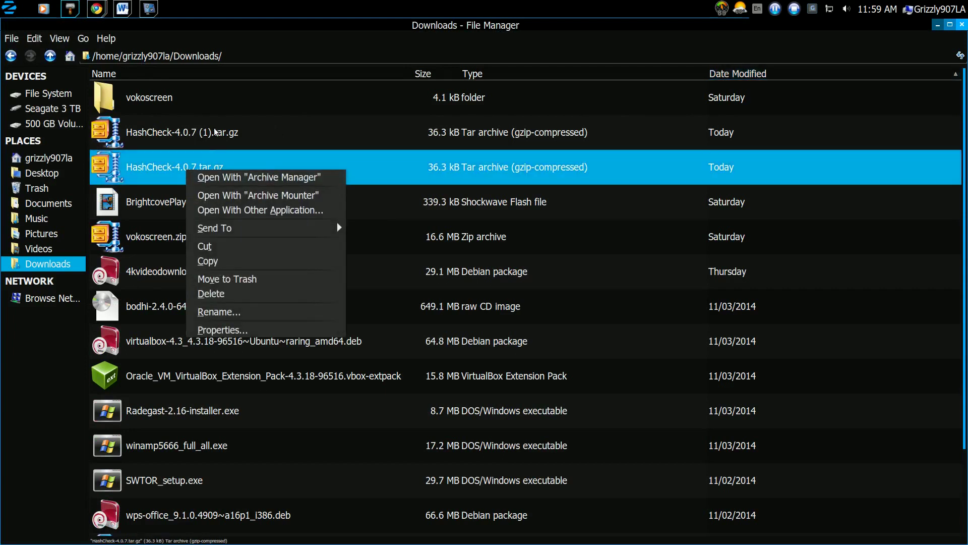
click(161, 151)
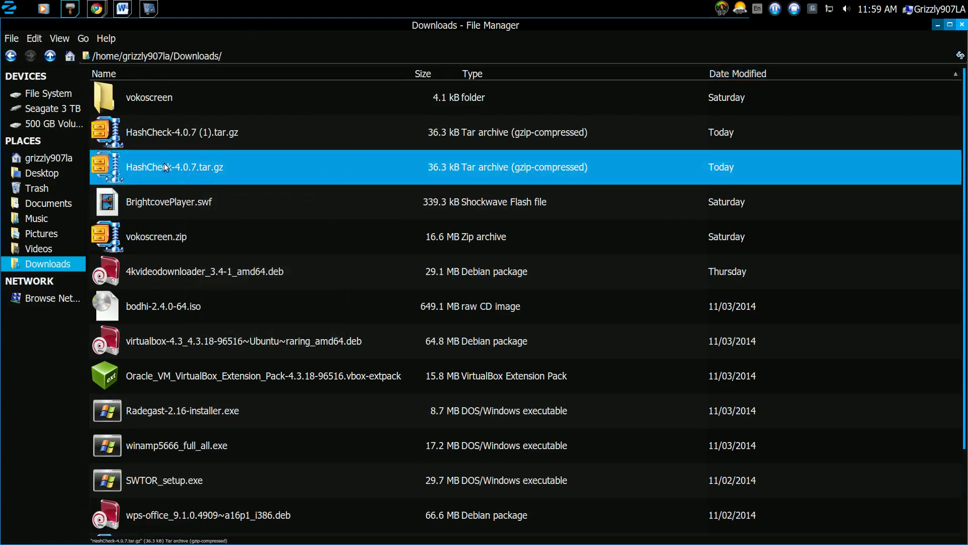
right_click(163, 167)
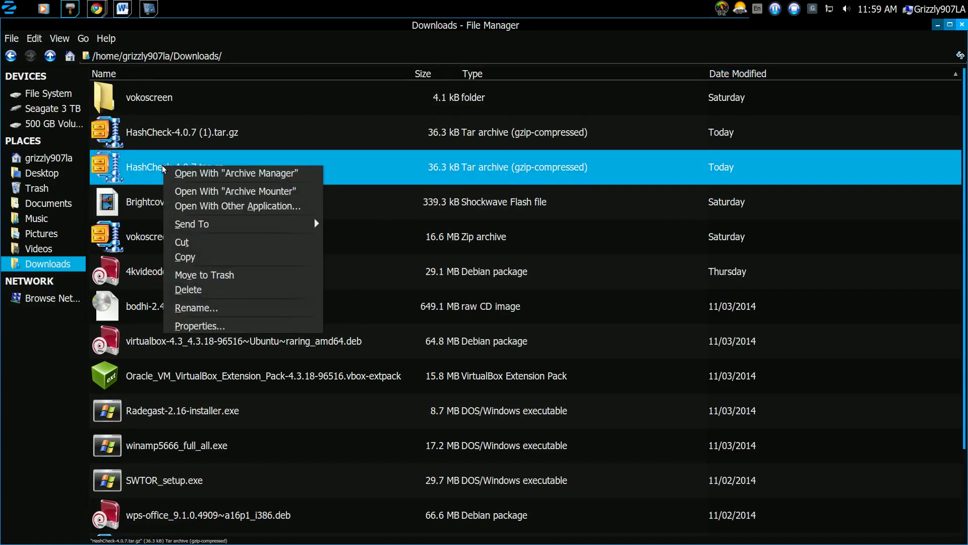
click(193, 173)
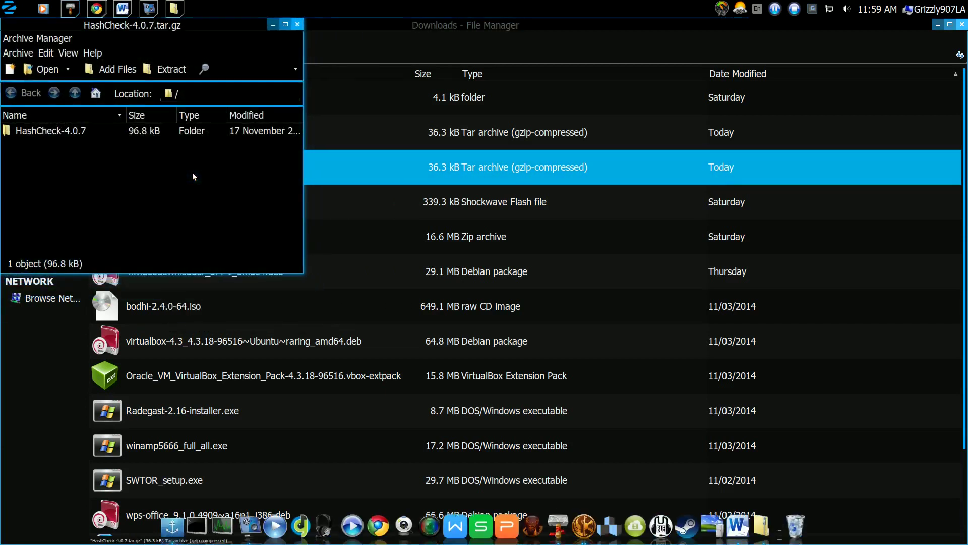
Extract the HashCheck-4.0.7 folder from the archive into Downloads and open the extracted folder
right_click(61, 130)
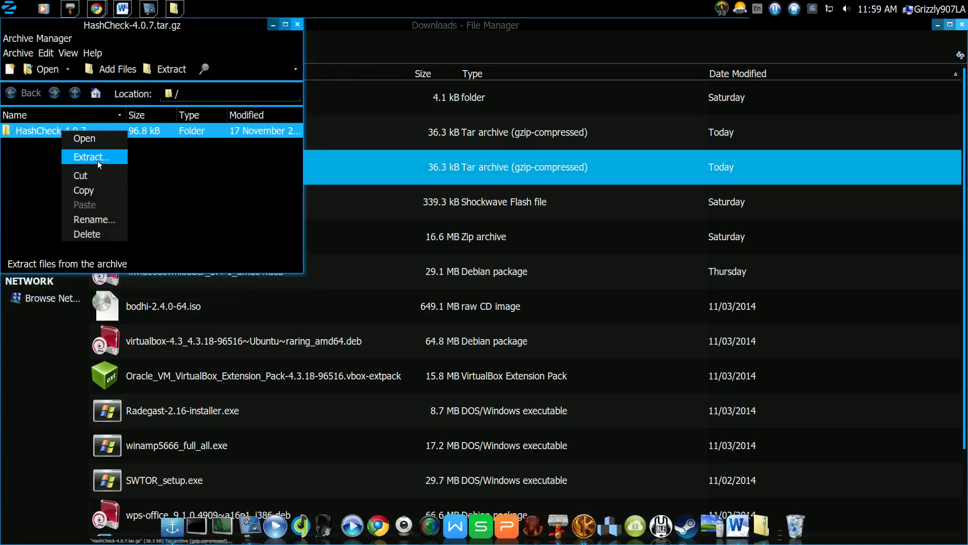
click(96, 159)
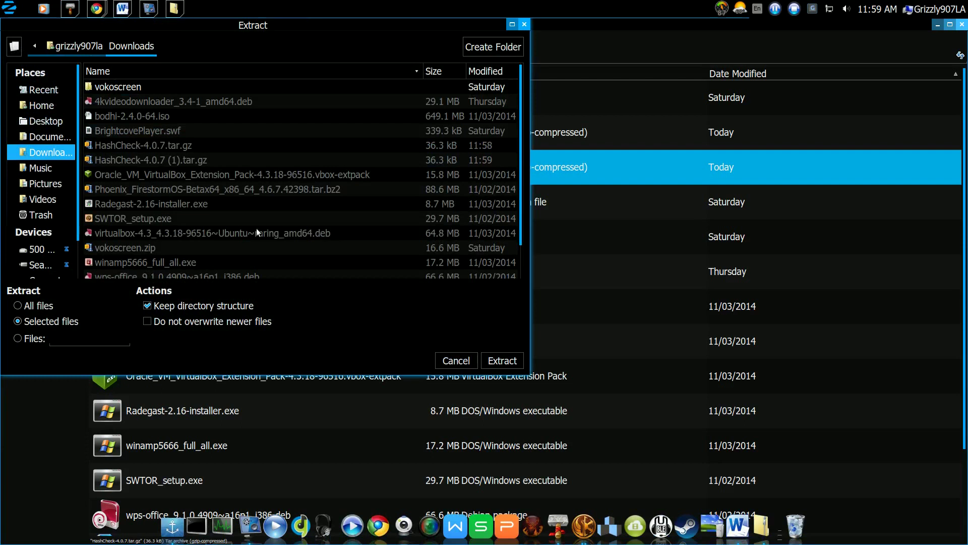
click(494, 360)
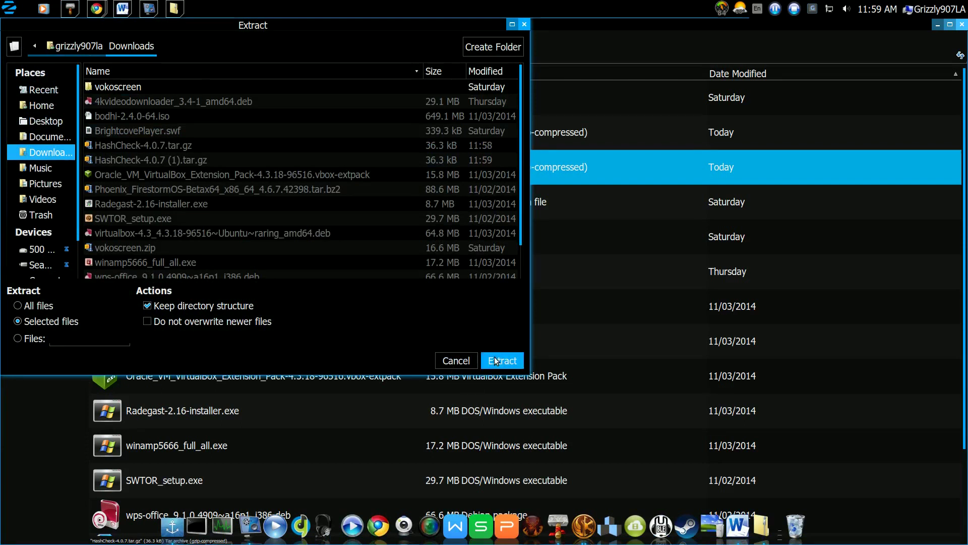
click(137, 170)
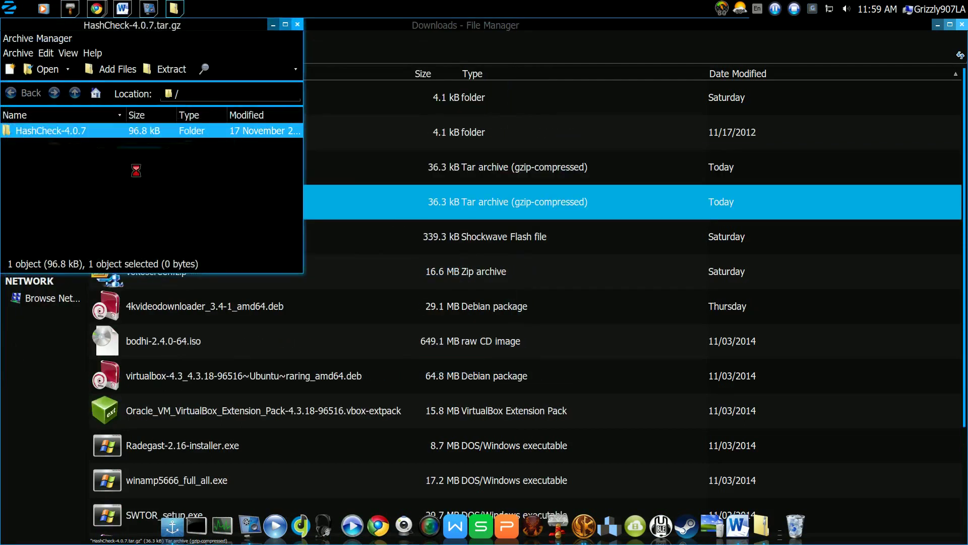
click(962, 26)
click(280, 26)
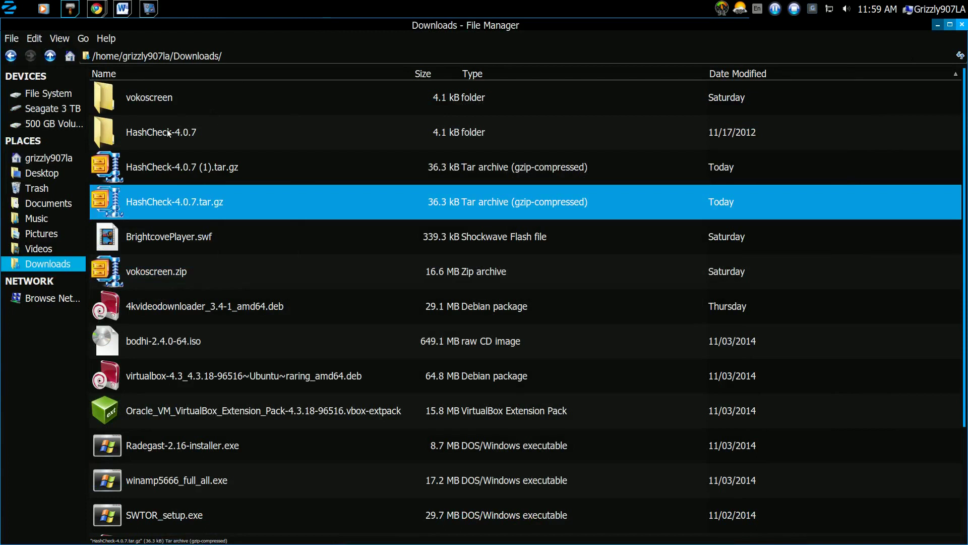
double_click(185, 132)
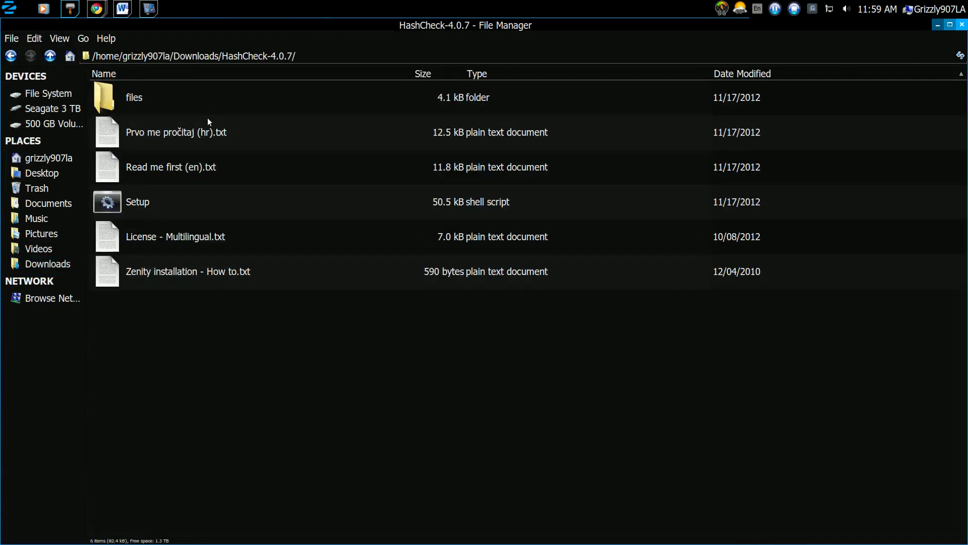
Check in the Setup script's properties whether the file is allowed to run as a program
click(137, 209)
right_click(139, 213)
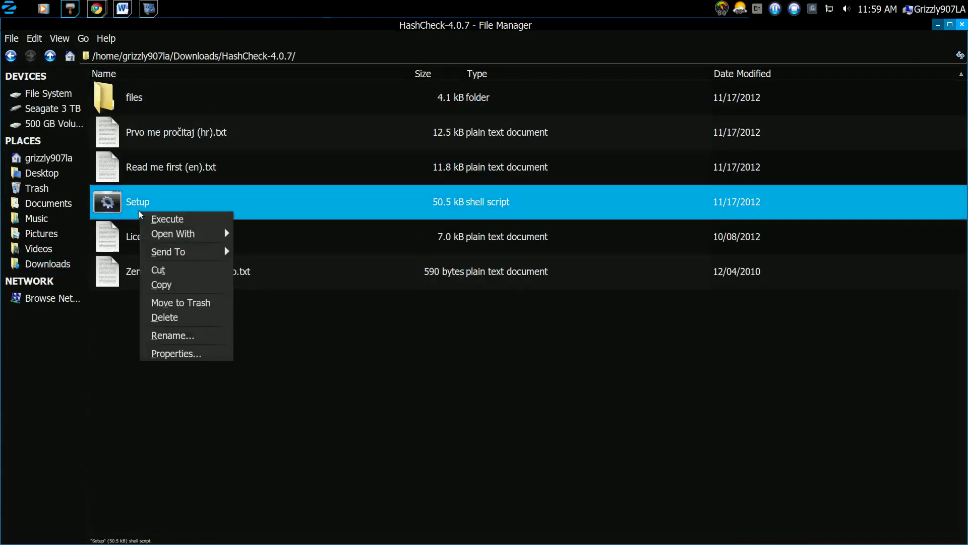
click(175, 354)
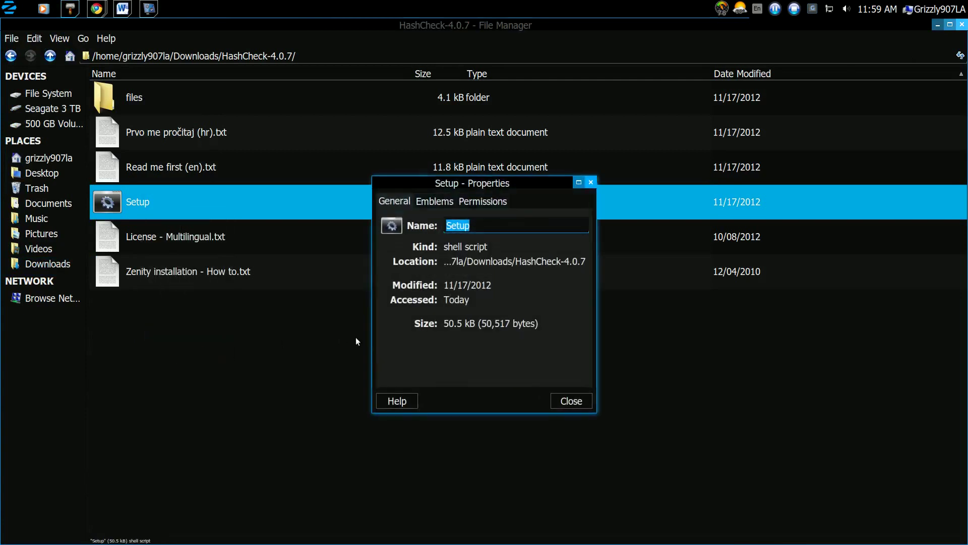
click(483, 200)
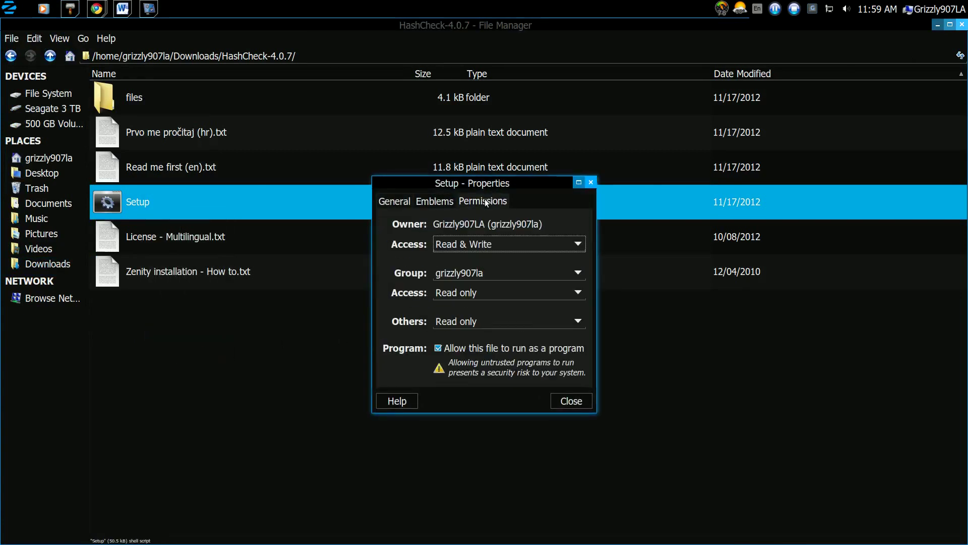
click(576, 403)
Execute the Setup script and complete the Hash Checker 4.0.7 installation with English as the language
right_click(158, 195)
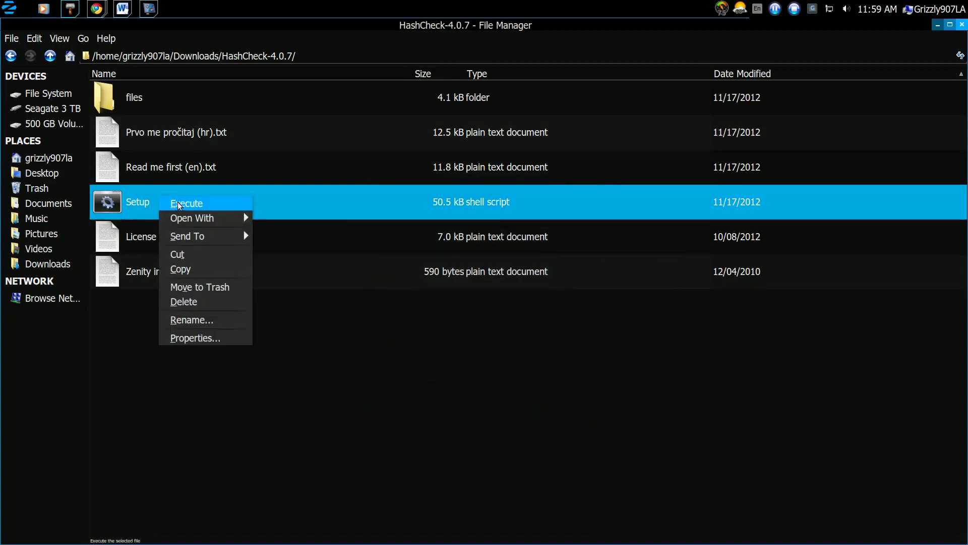
click(182, 204)
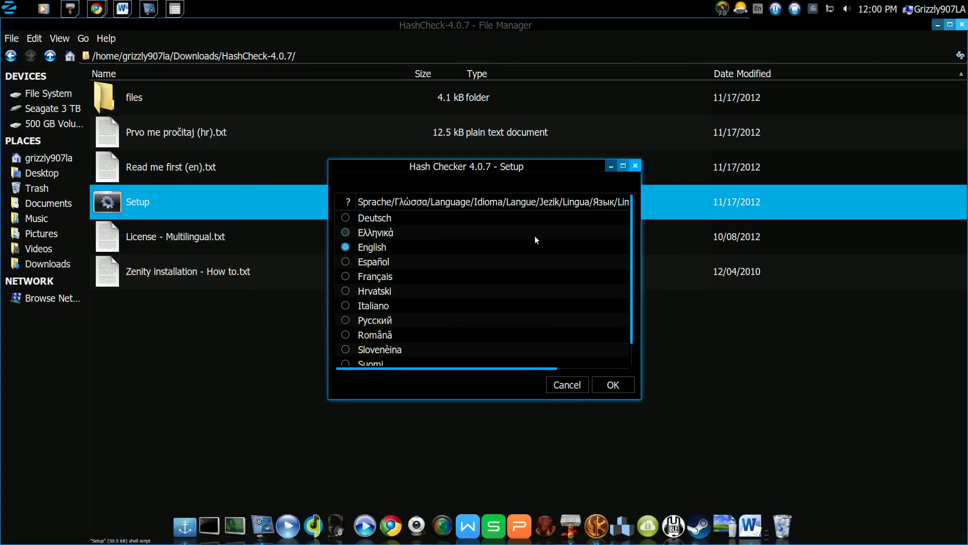
click(620, 386)
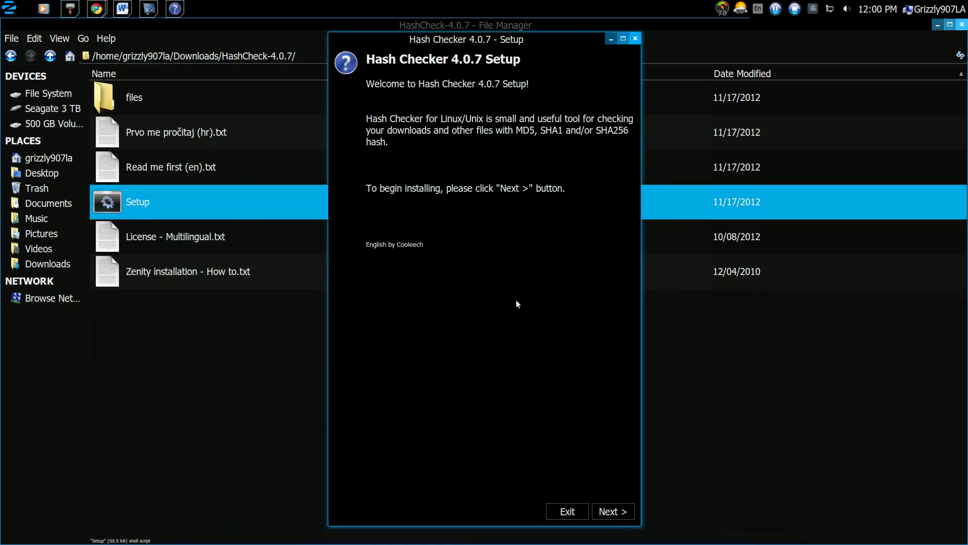
click(605, 503)
click(612, 531)
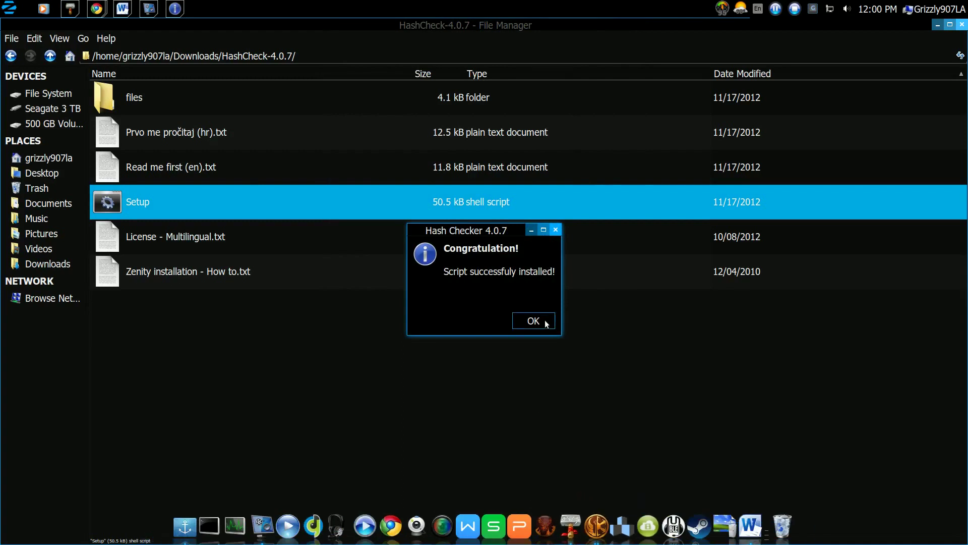
click(540, 320)
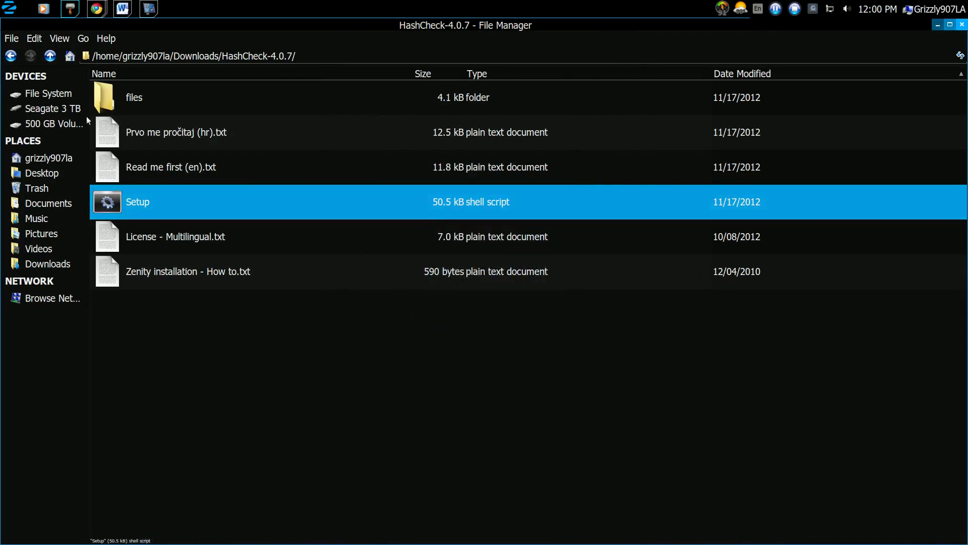
Look through the installed System Tools, Administration and Accessories applications for Hash Checker
click(9, 8)
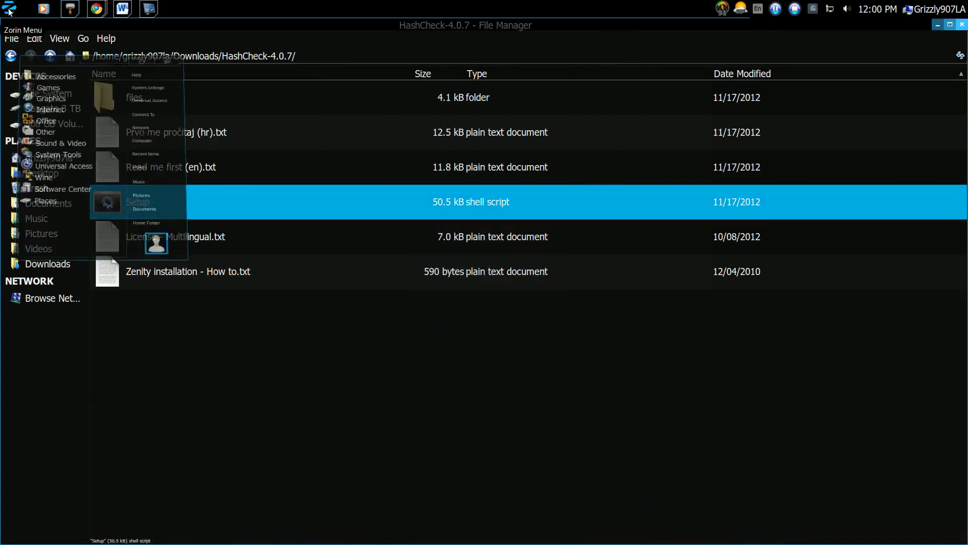
click(41, 151)
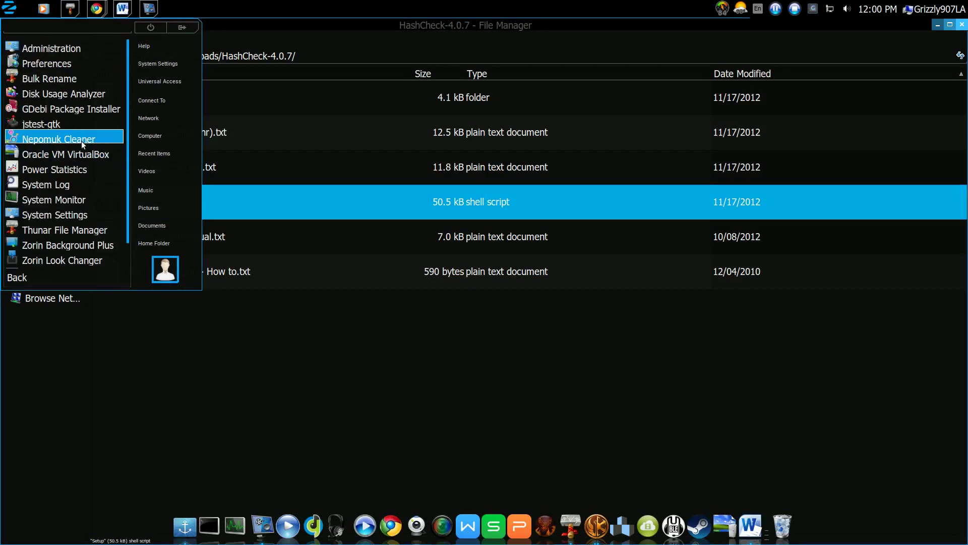
scroll(84, 144, down, 2)
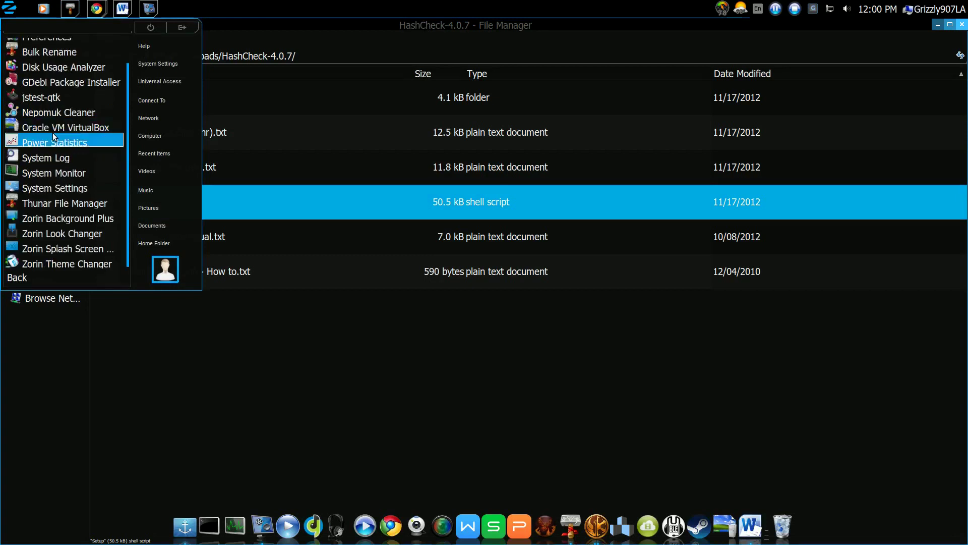
scroll(89, 147, up, 2)
click(57, 51)
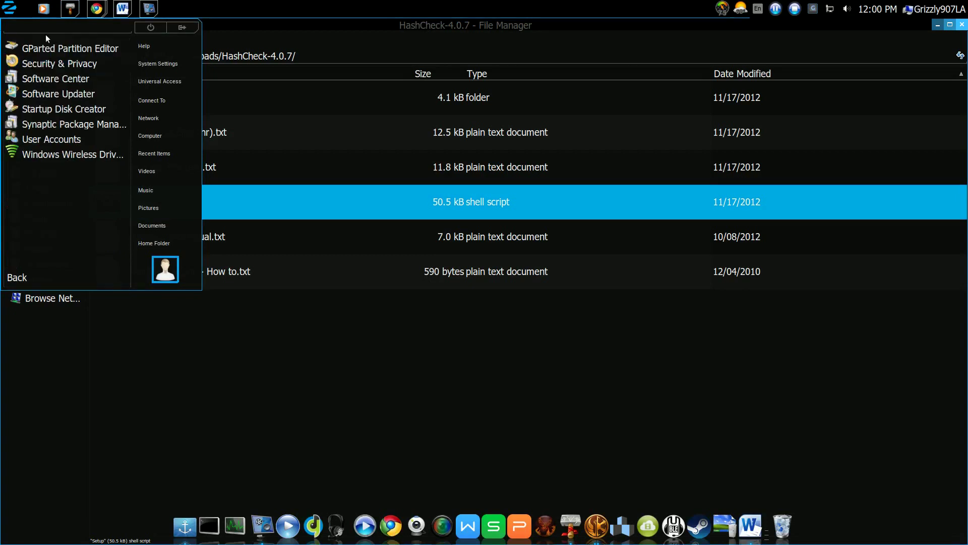
click(26, 277)
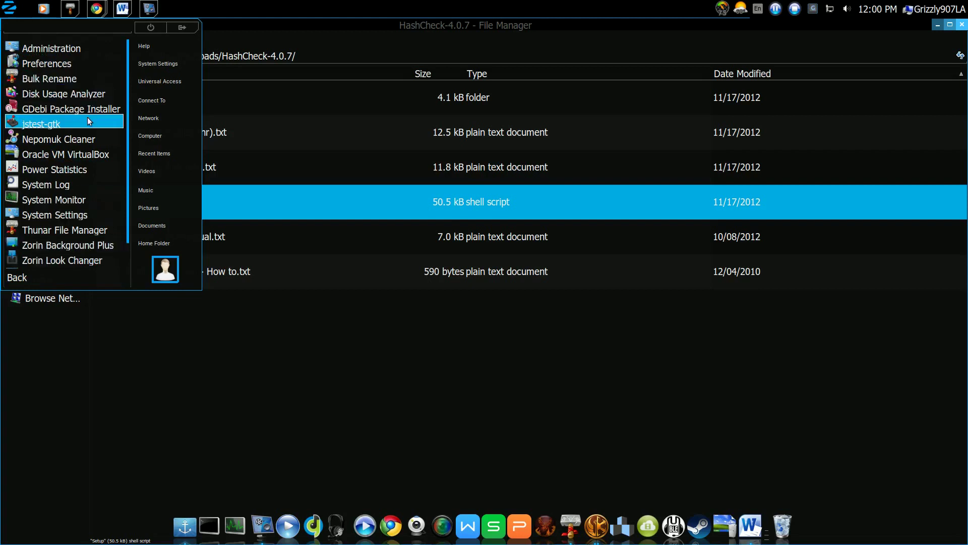
scroll(82, 135, down, 2)
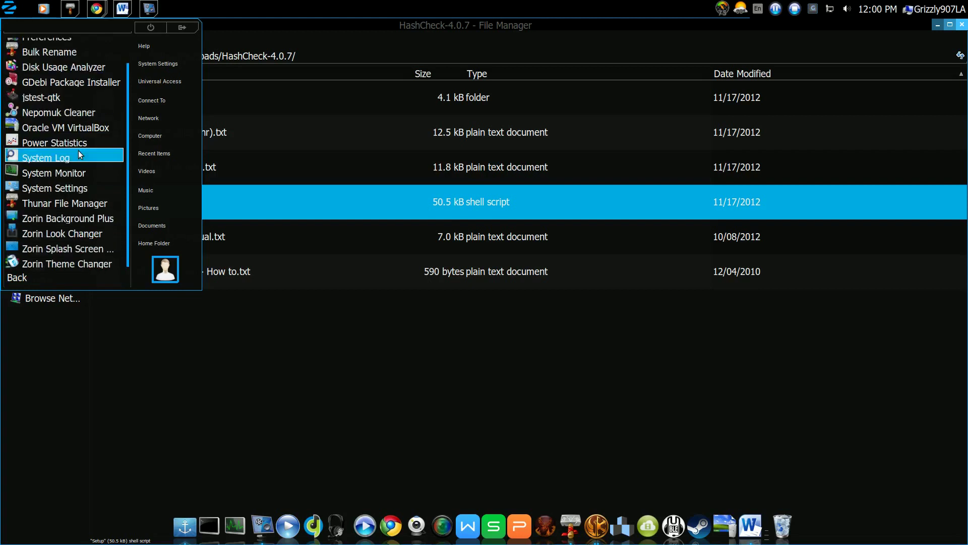
click(47, 283)
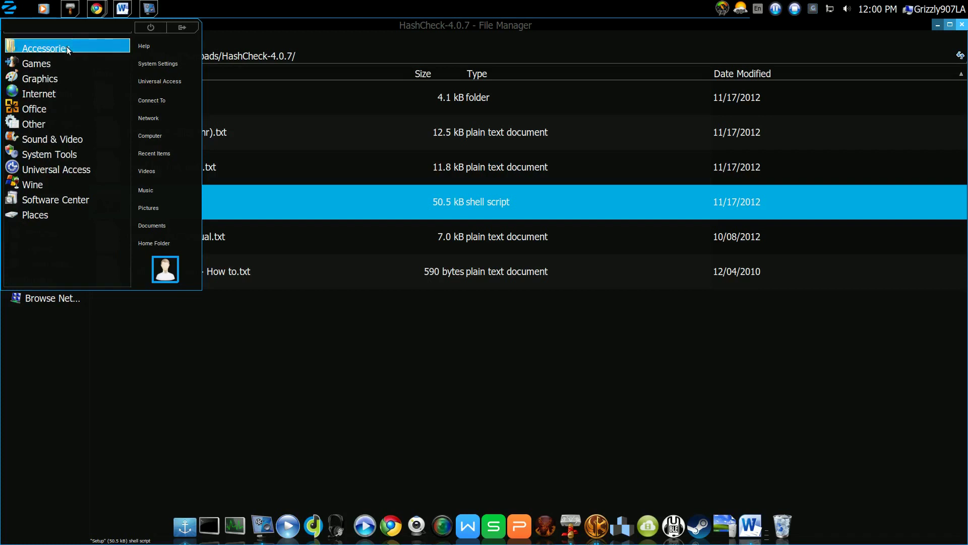
click(69, 51)
scroll(87, 178, down, 2)
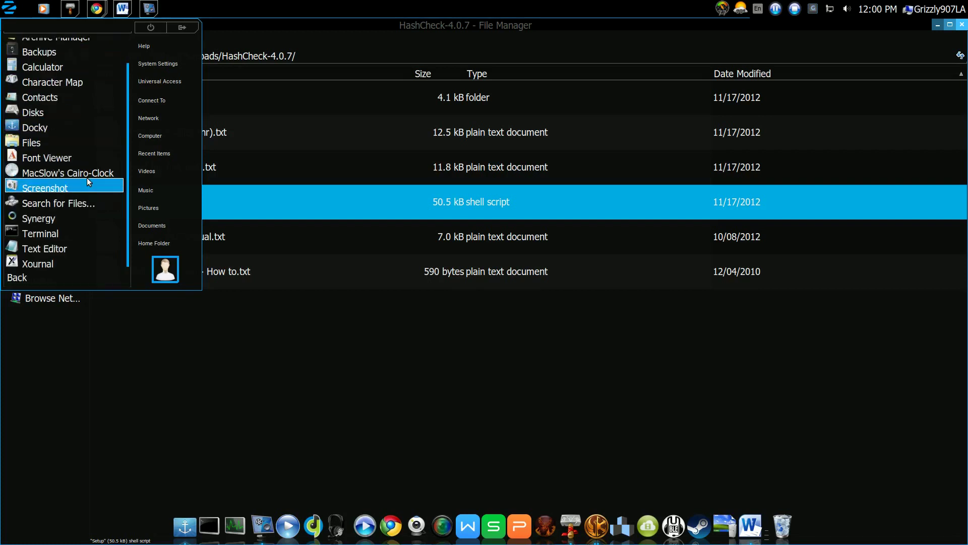
click(152, 359)
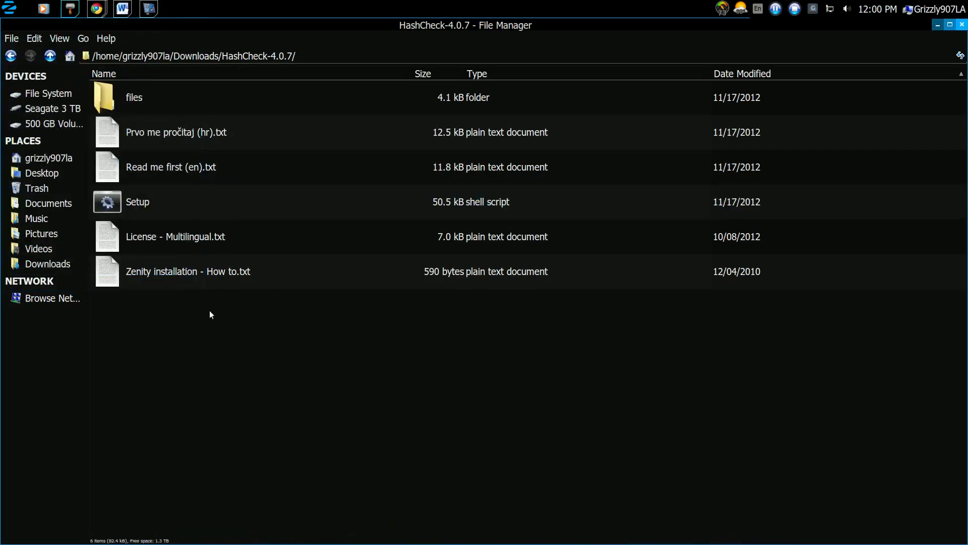
Copy the Debian and Ubuntu install command from Zenity installation - How to.txt and close the file
double_click(152, 275)
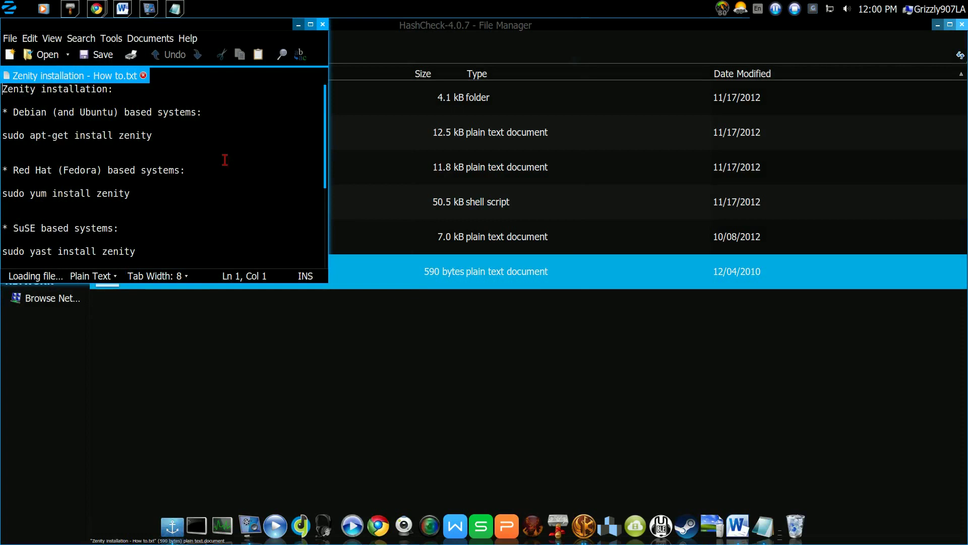
drag(184, 139, 2, 140)
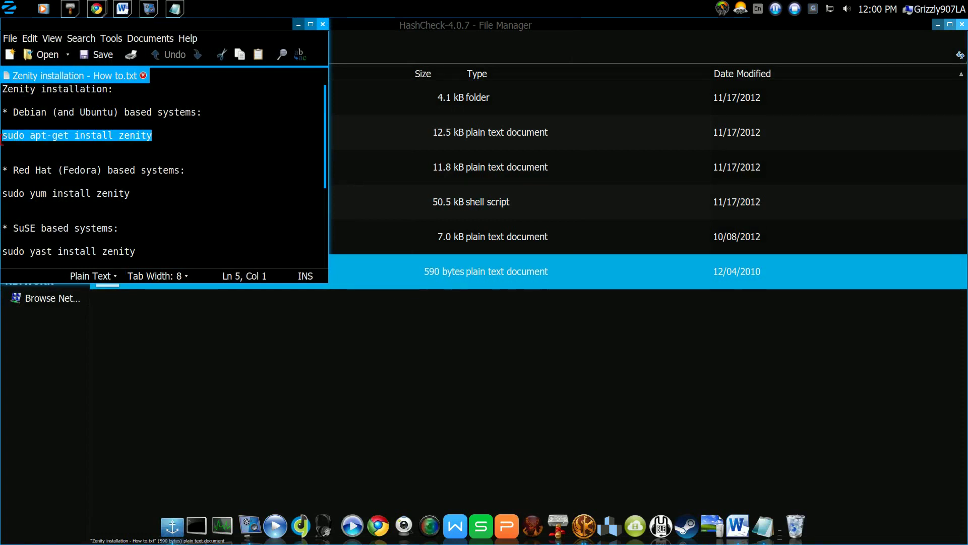
right_click(46, 144)
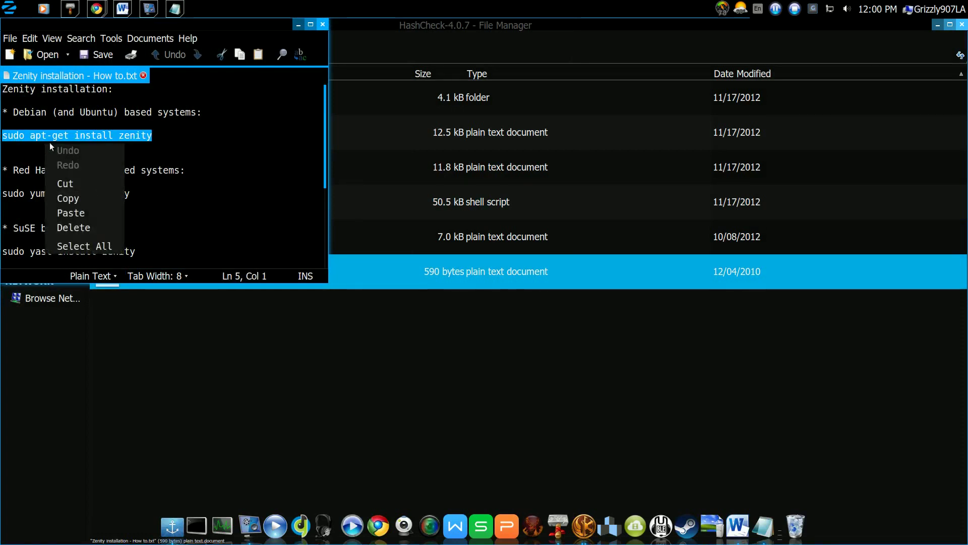
click(76, 196)
click(323, 24)
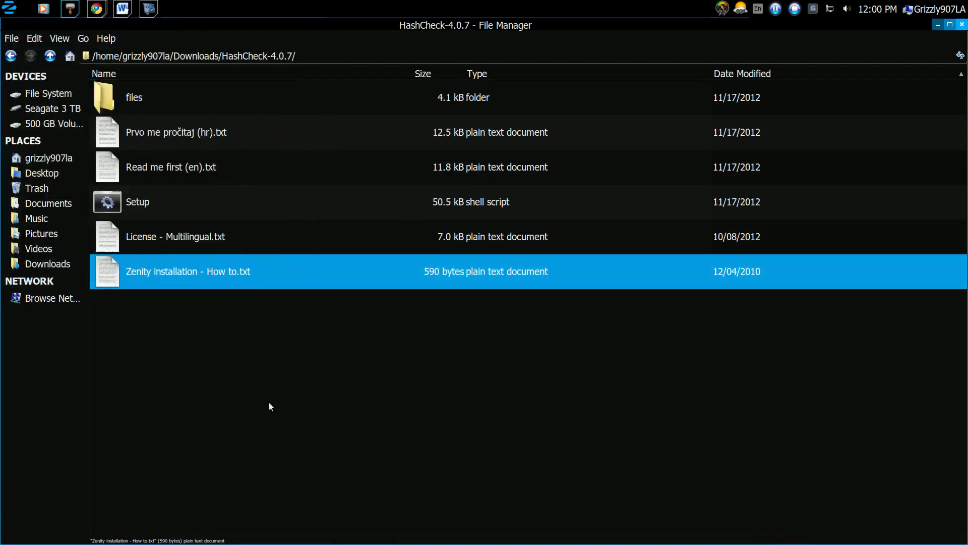
In a new Terminal, run sudo apt-get install zenity, enter the sudo password, and return to the file manager
click(213, 516)
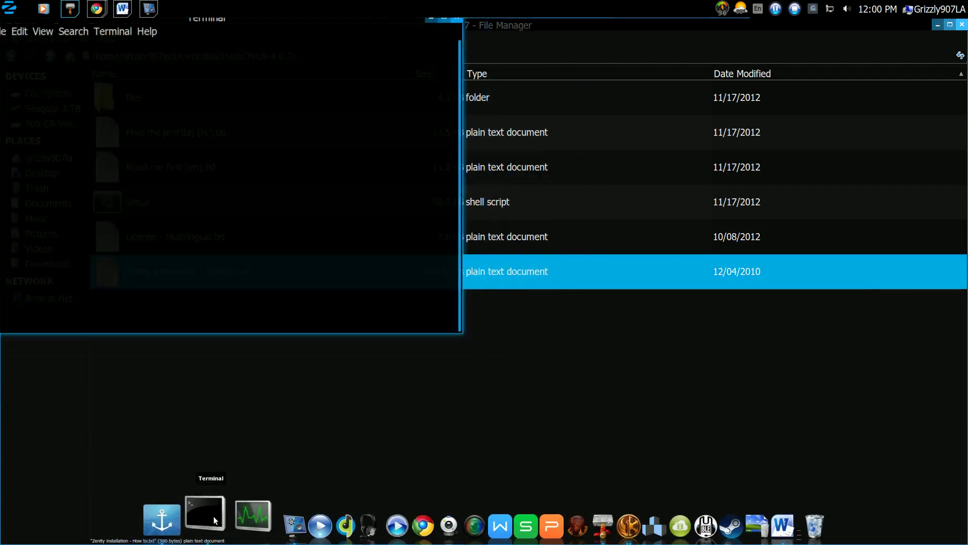
right_click(209, 67)
click(248, 139)
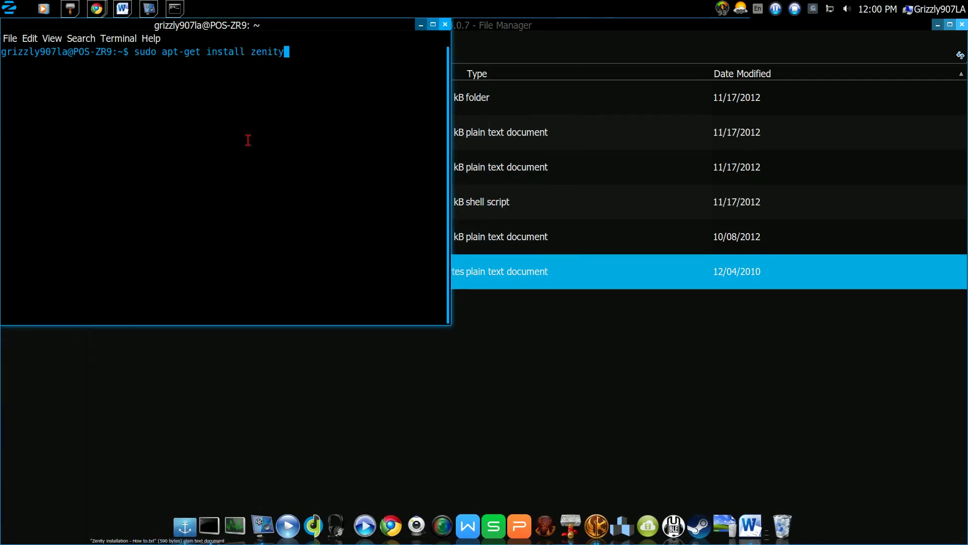
key(Return)
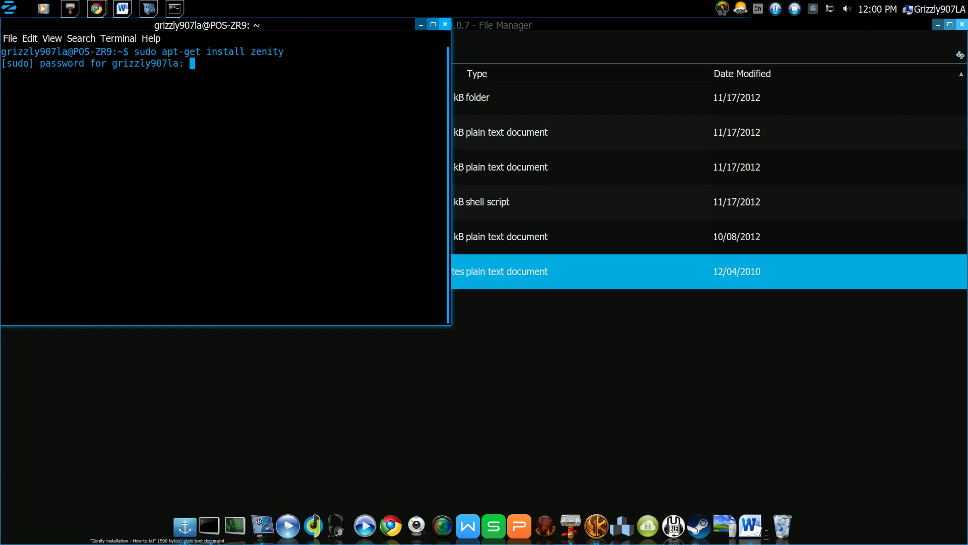
key(Return)
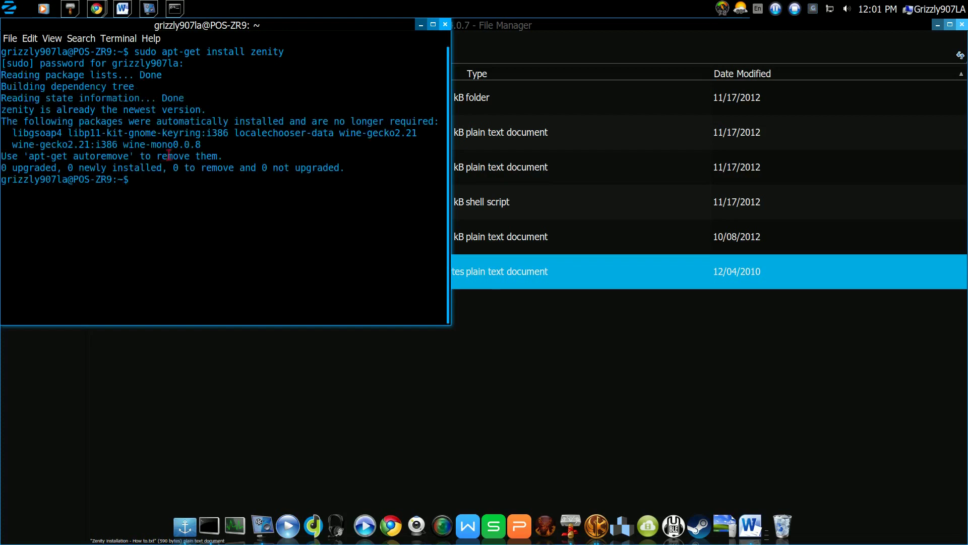
click(522, 423)
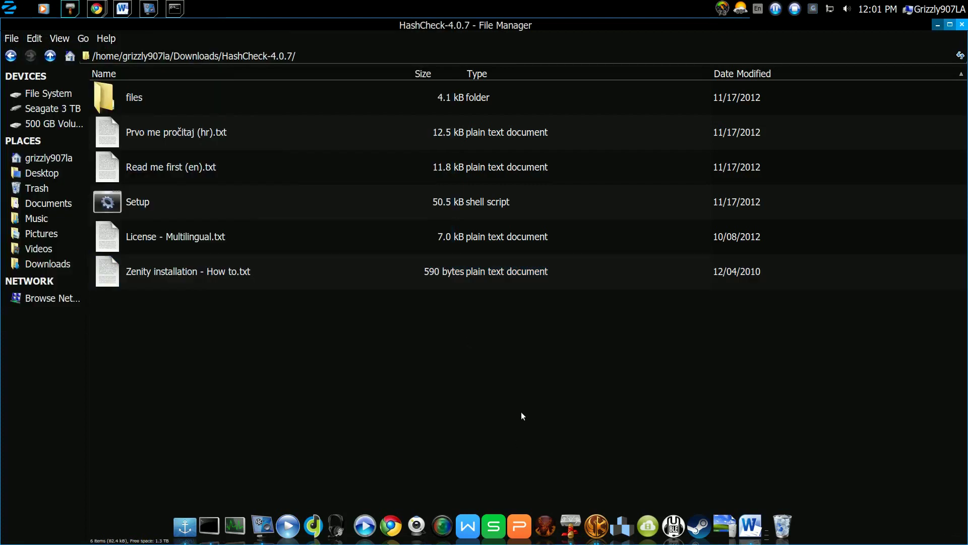
Bring up the Zorin 9 ultimate download guide and search the Other, Accessories and System Tools applications for Hash Checker
click(118, 10)
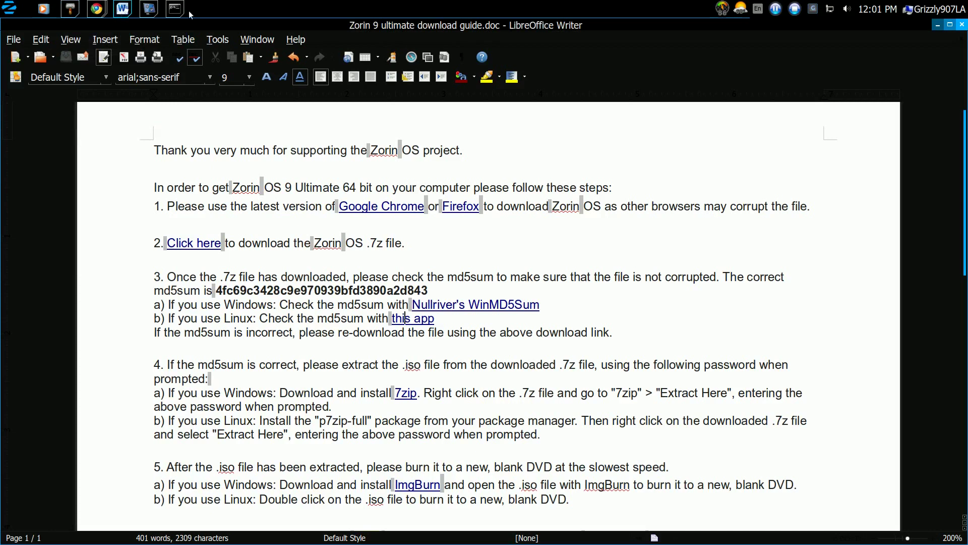
click(12, 9)
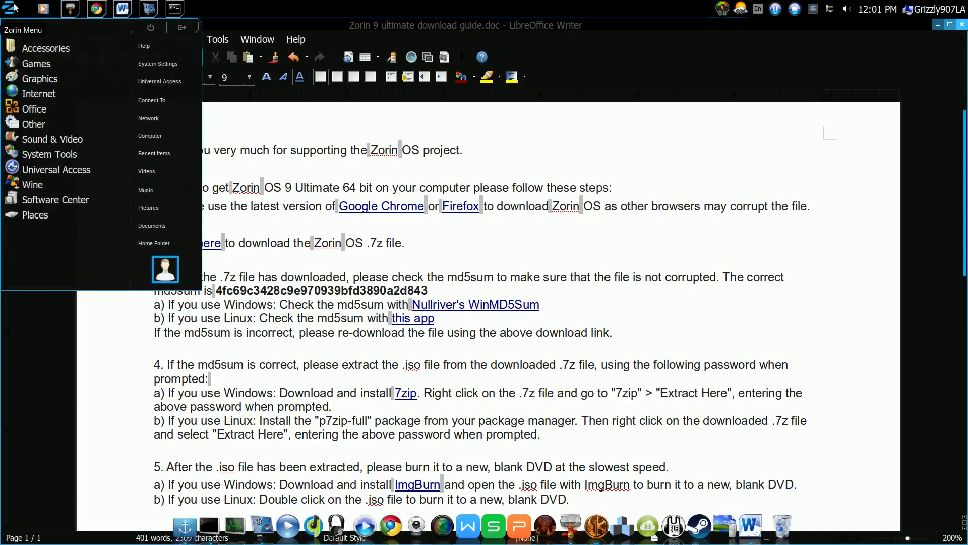
click(47, 123)
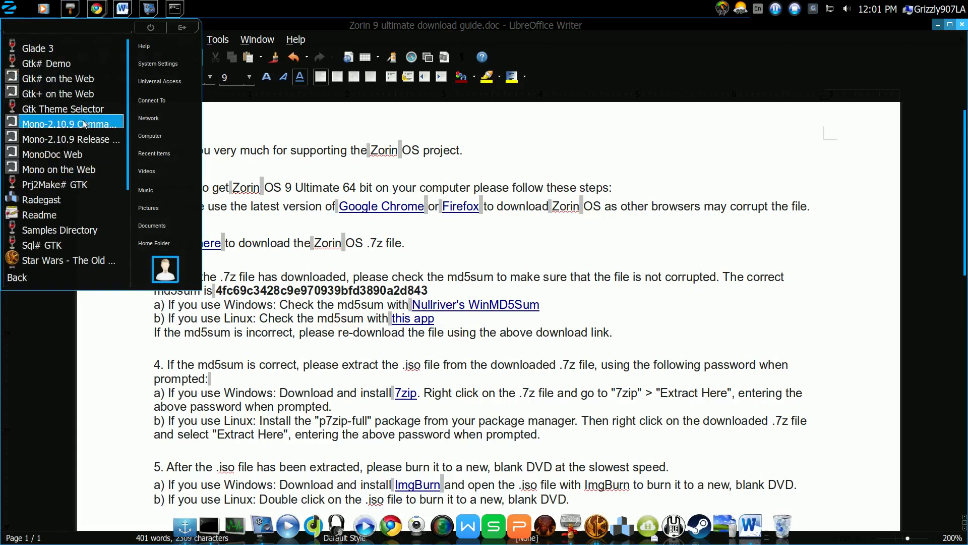
scroll(93, 132, down, 3)
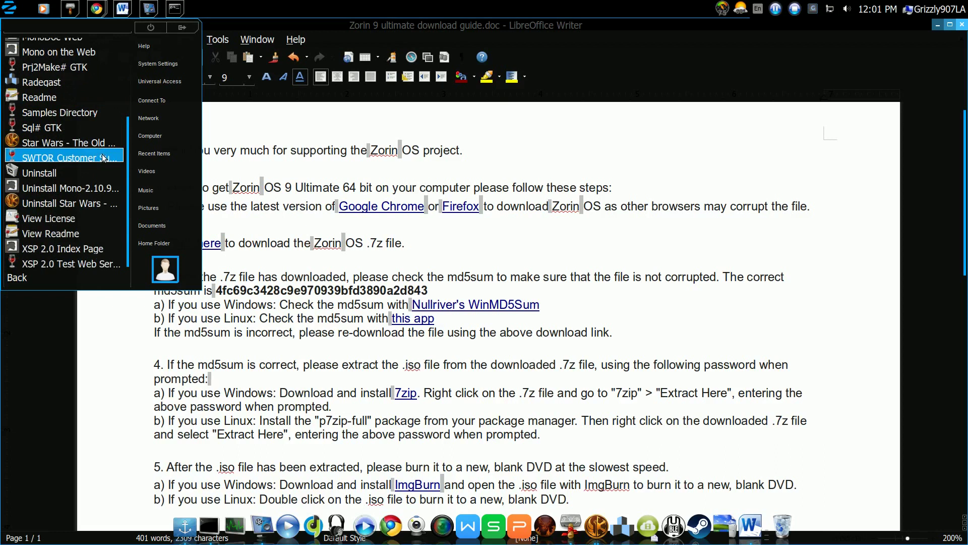
scroll(102, 154, up, 3)
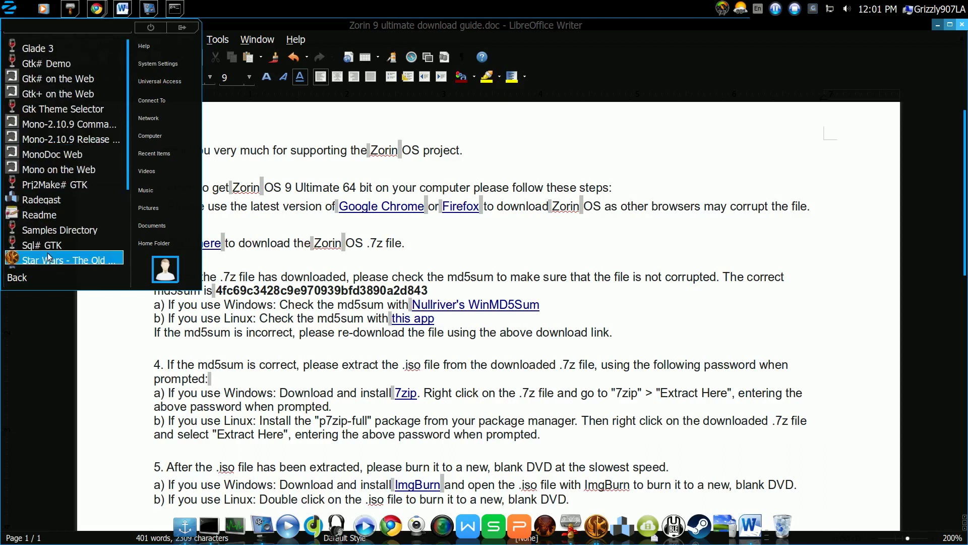
click(31, 276)
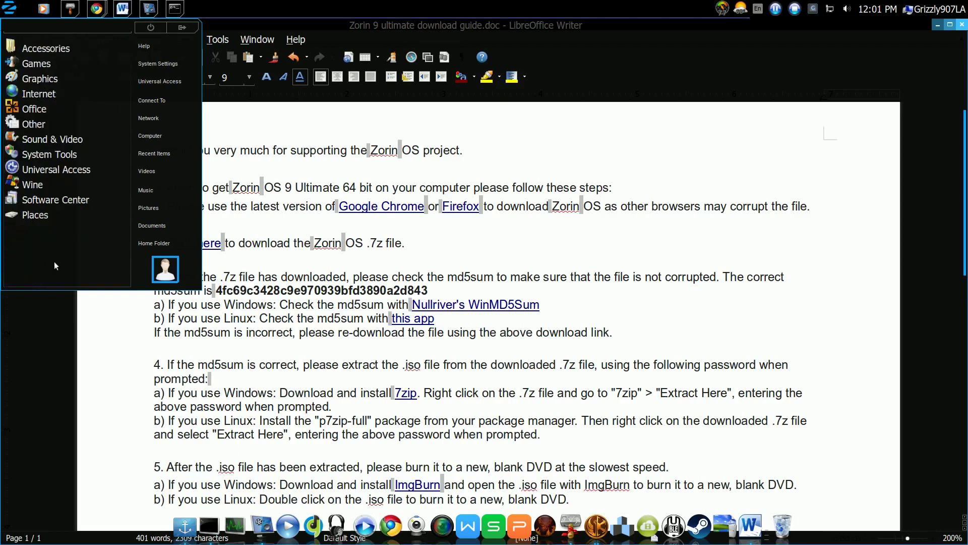
click(38, 49)
scroll(83, 188, down, 2)
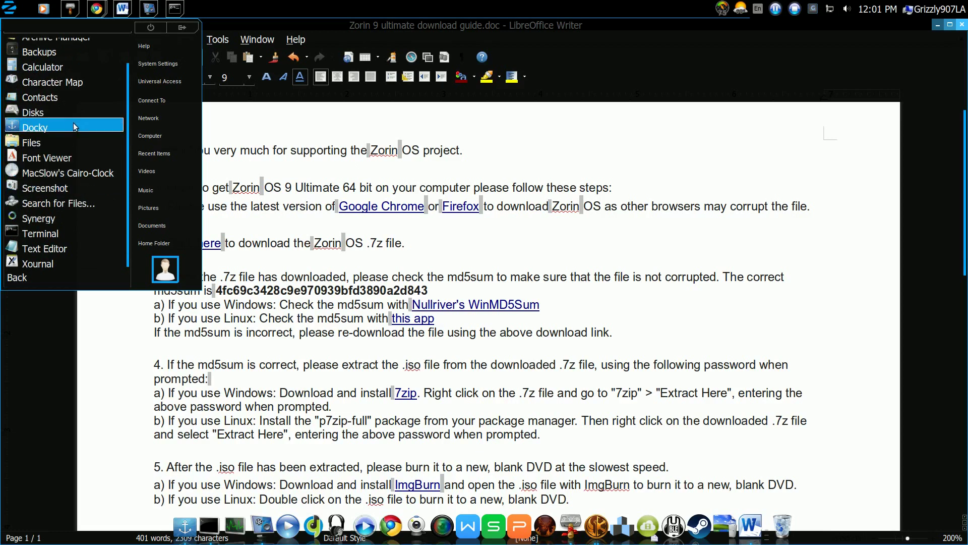
scroll(65, 128, up, 2)
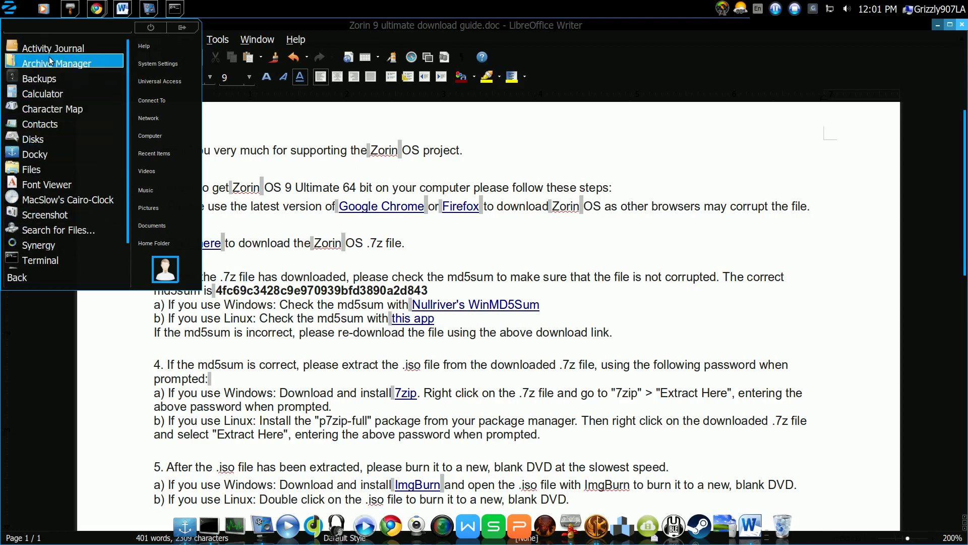
click(20, 280)
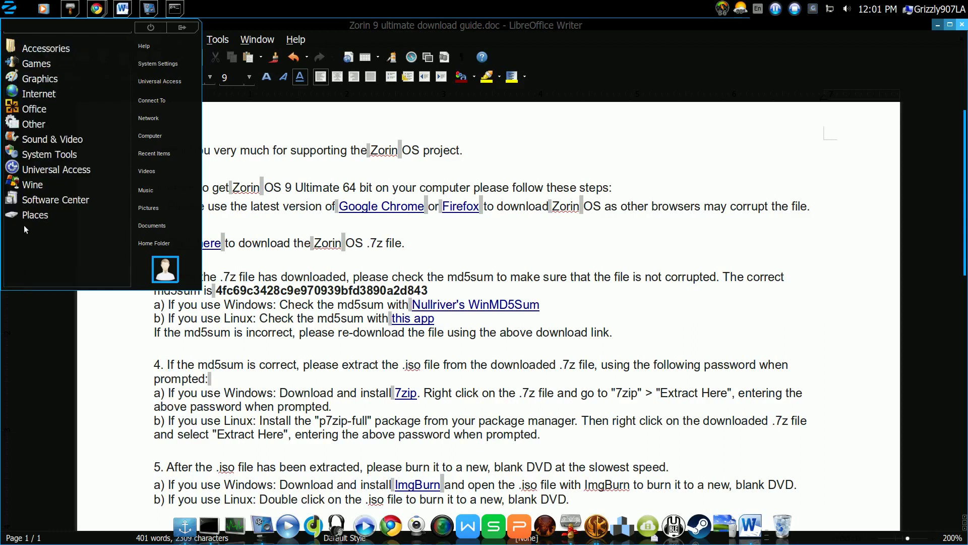
click(29, 49)
scroll(74, 158, down, 2)
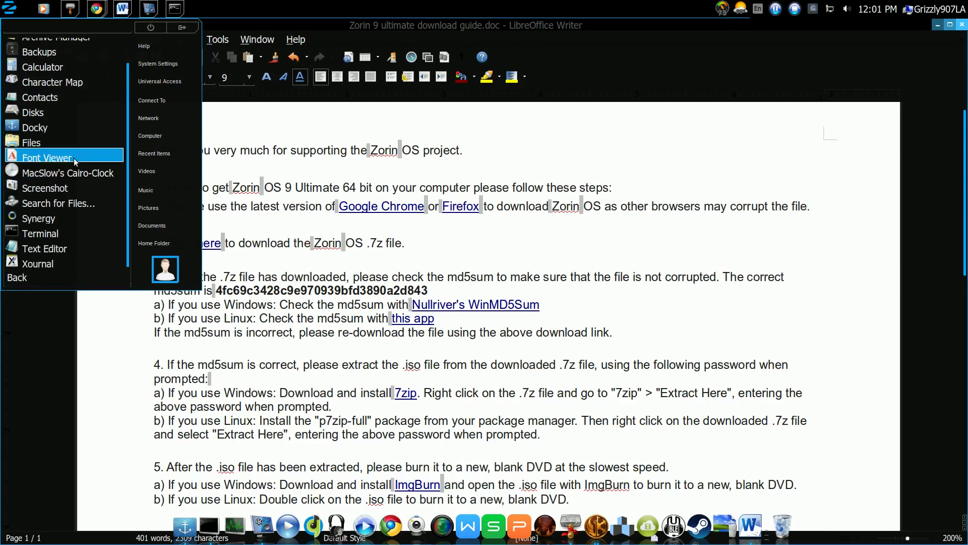
click(41, 279)
click(38, 157)
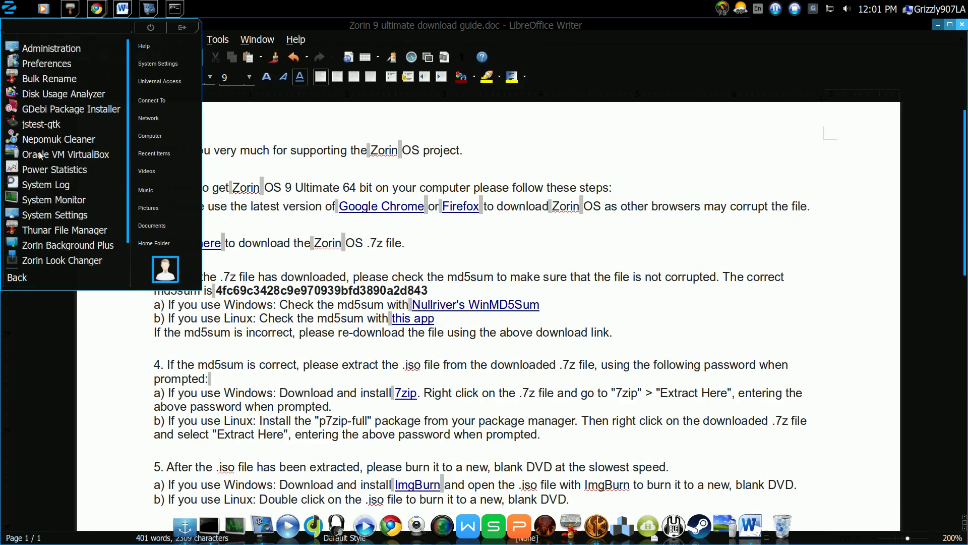
scroll(87, 214, down, 2)
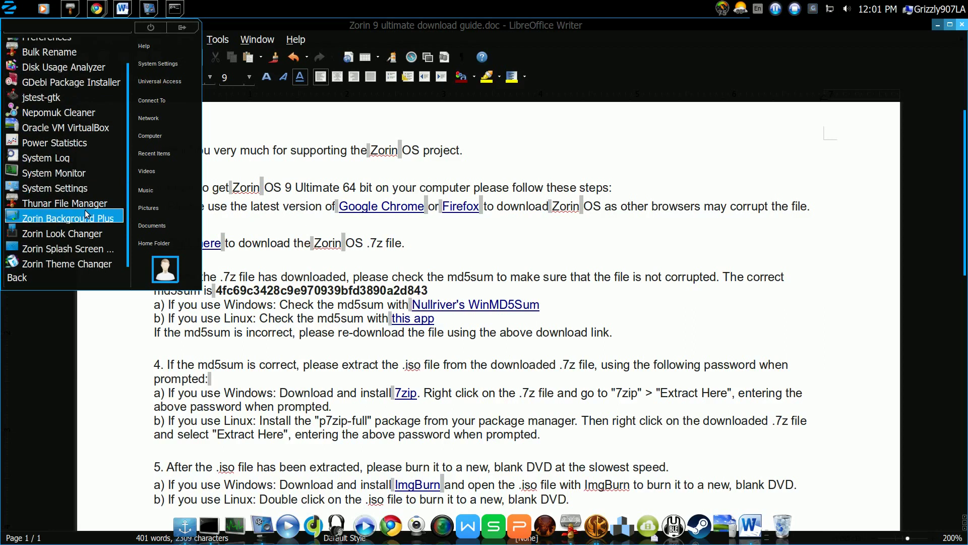
scroll(87, 215, up, 1)
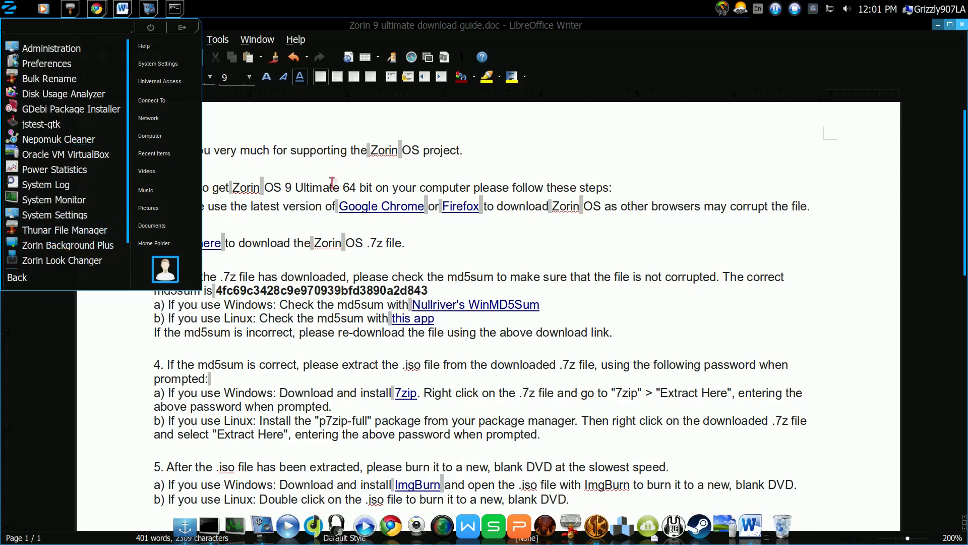
click(411, 243)
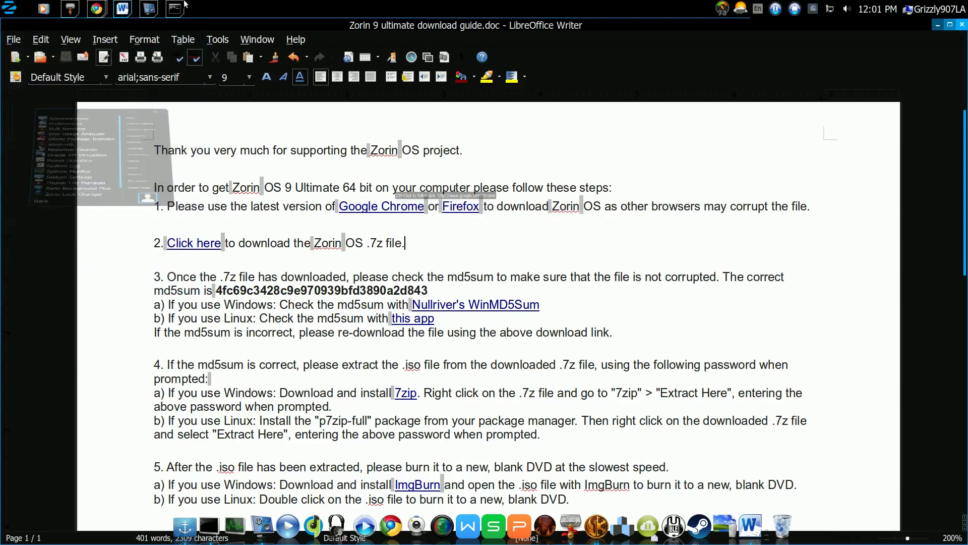
Reopen Zenity installation - How to.txt from the HashCheck-4.0.7 folder and read the note on locating Hash Checker's icon
click(72, 10)
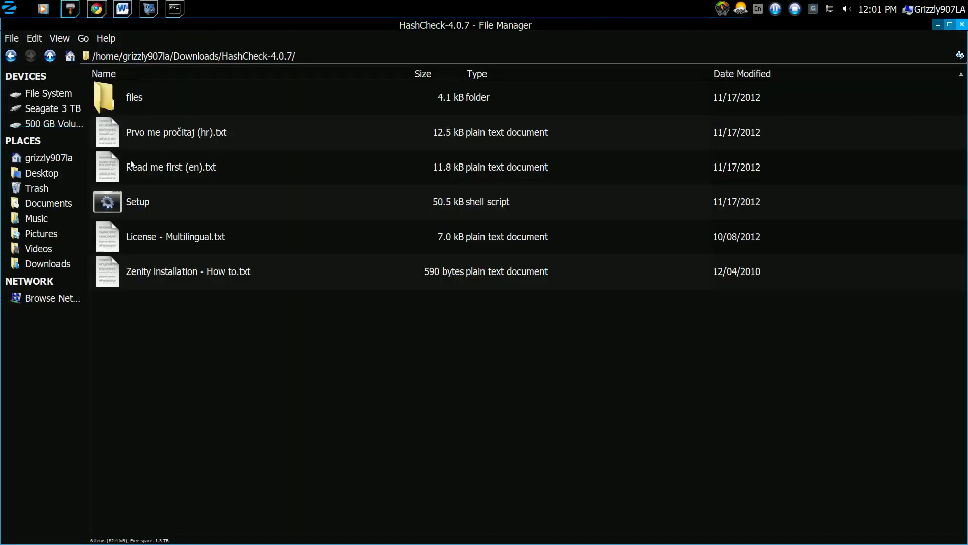
double_click(158, 272)
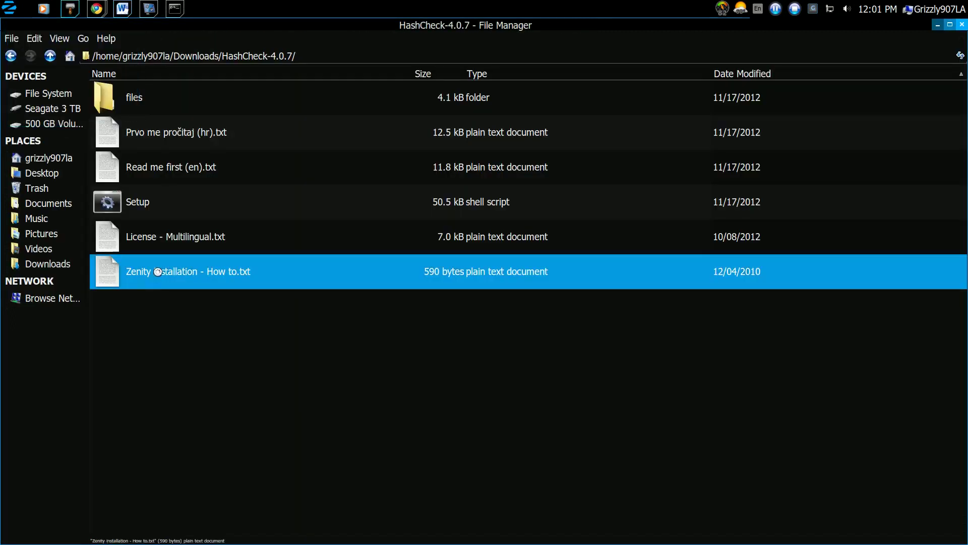
scroll(614, 181, down, 2)
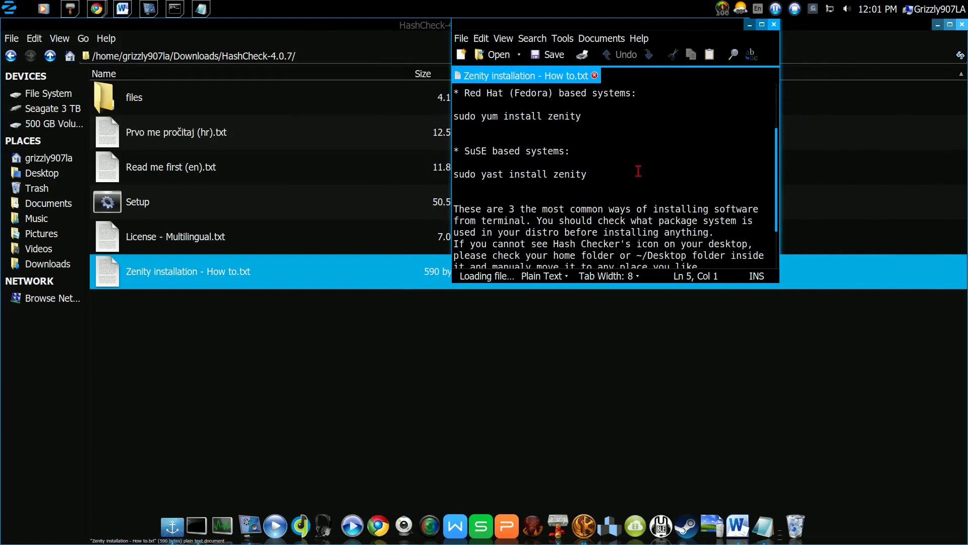
Finish reading the Zenity note and close it, minimize the file manager and download guide, and close the Terminal to reach the desktop
scroll(638, 168, down, 2)
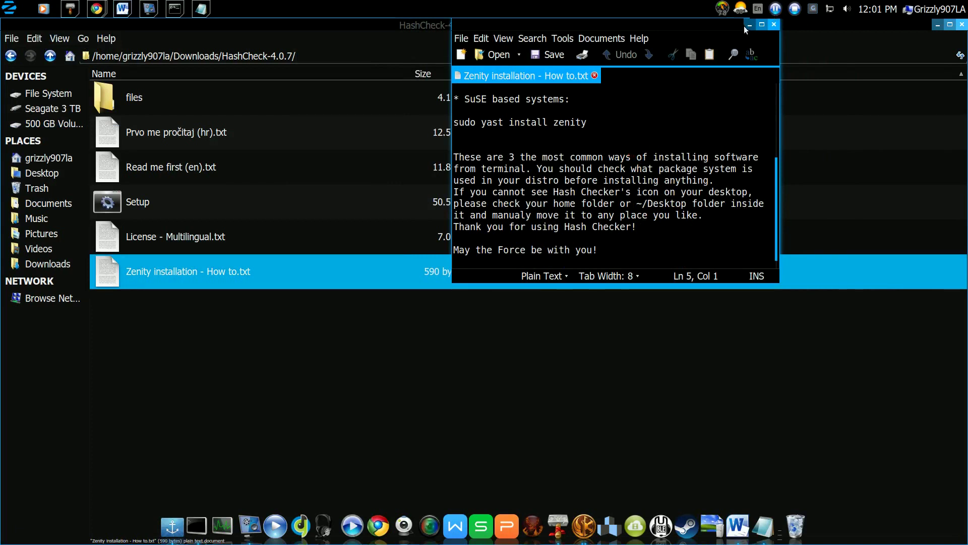
click(774, 25)
click(937, 25)
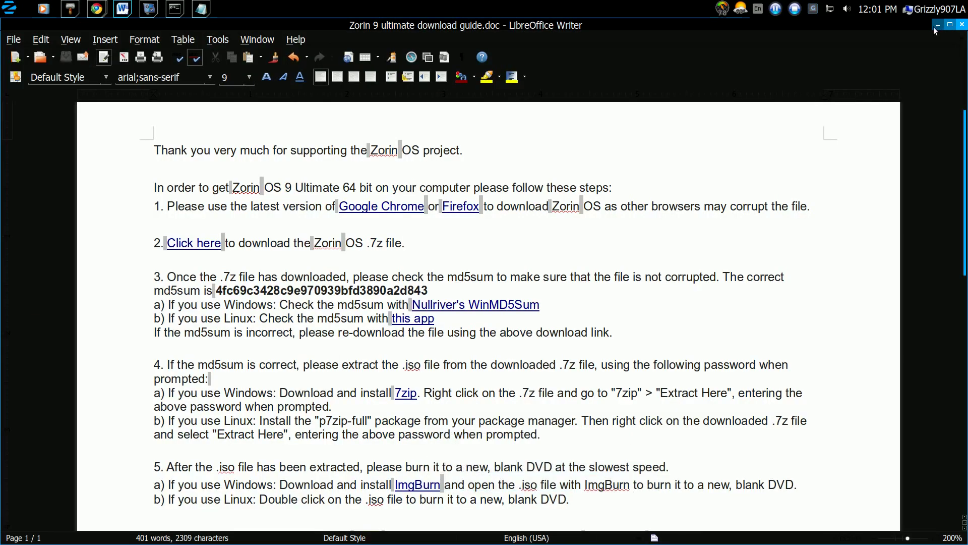
click(934, 26)
click(934, 26)
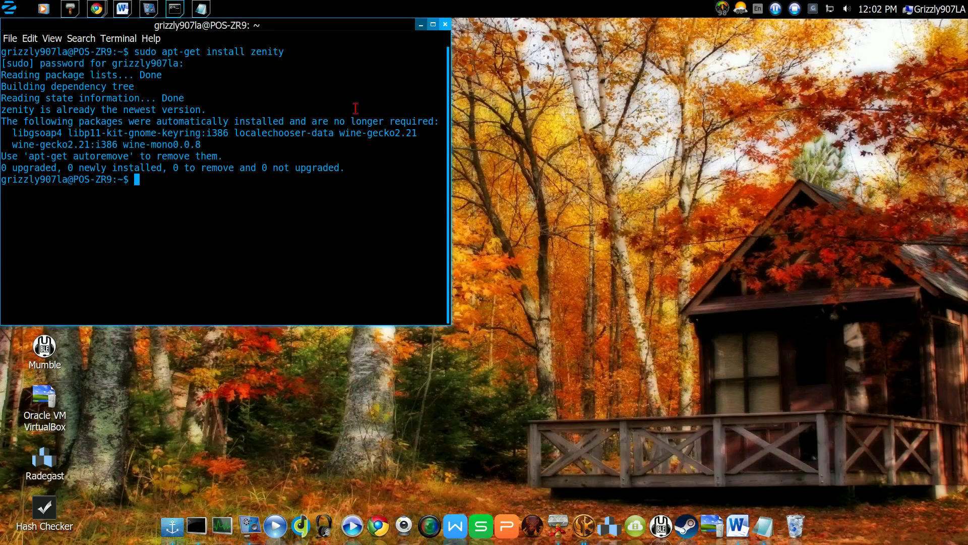
click(445, 24)
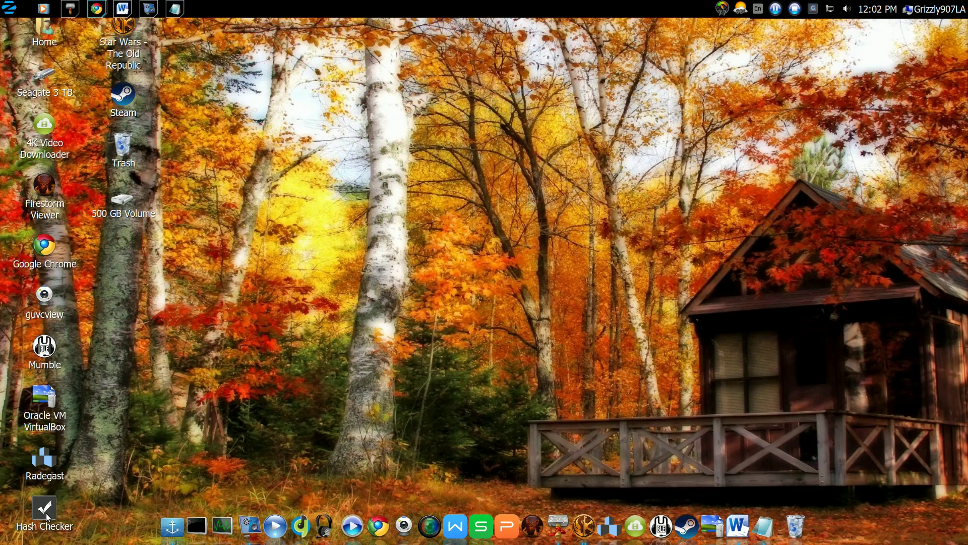
Copy the correct md5sum from step 3 of the Zorin 9 ultimate download guide, and minimize the document
click(123, 9)
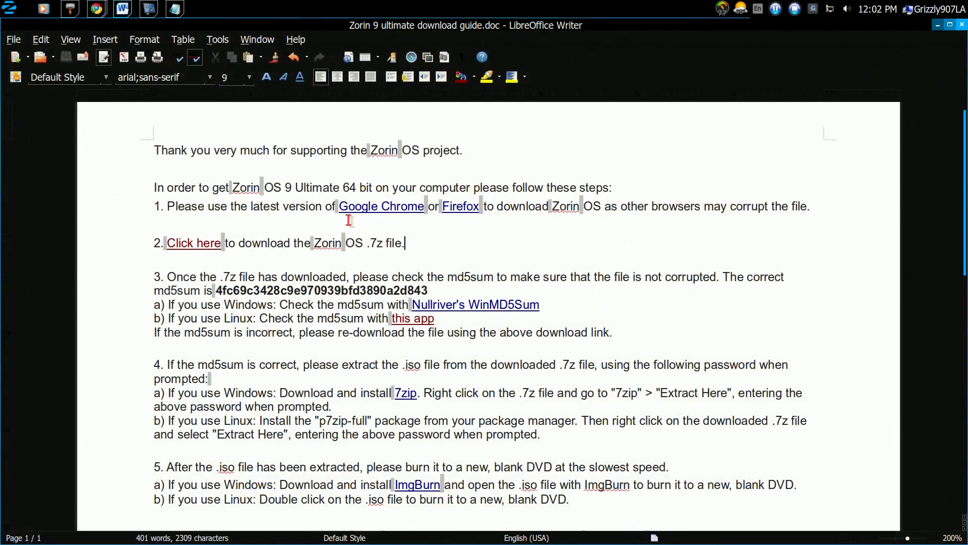
drag(216, 290, 443, 291)
right_click(405, 292)
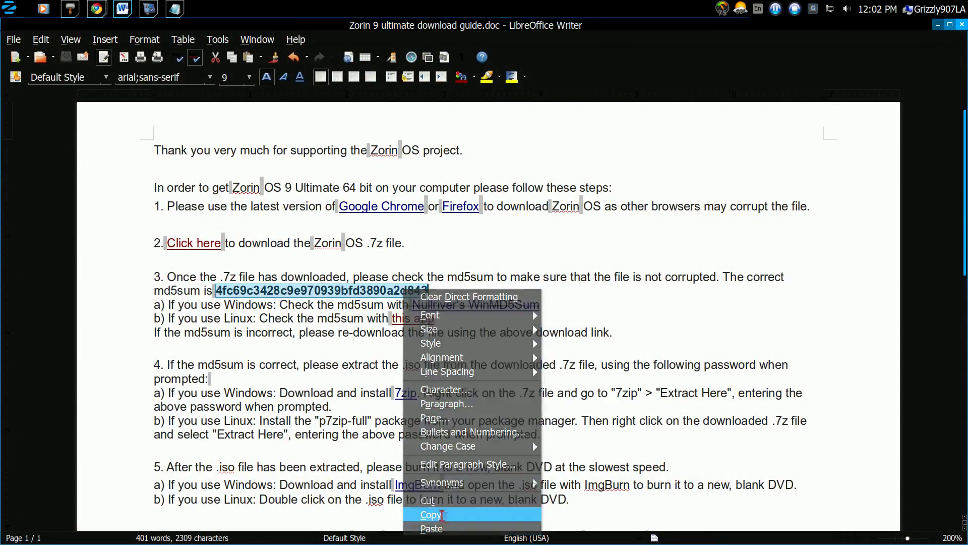
click(442, 515)
click(934, 24)
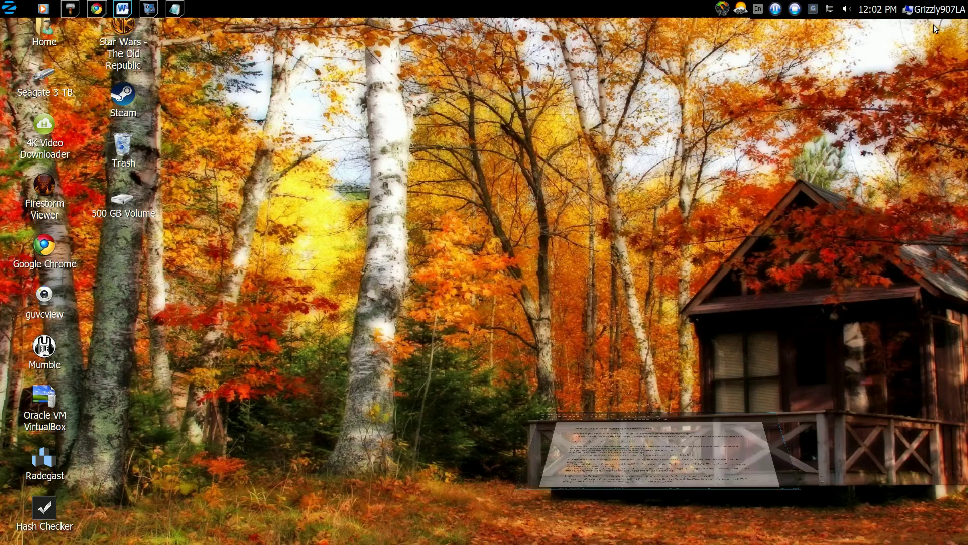
Run Hash Checker's MD5 check on zorin-os-9-ultimate-64.7z in Downloads and choose to compare the hash on Google
double_click(52, 508)
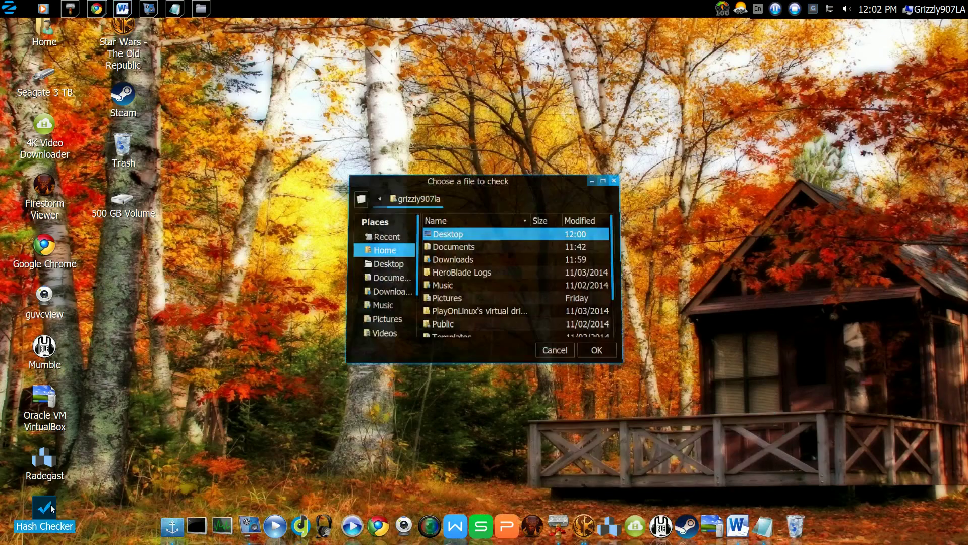
drag(443, 180, 393, 106)
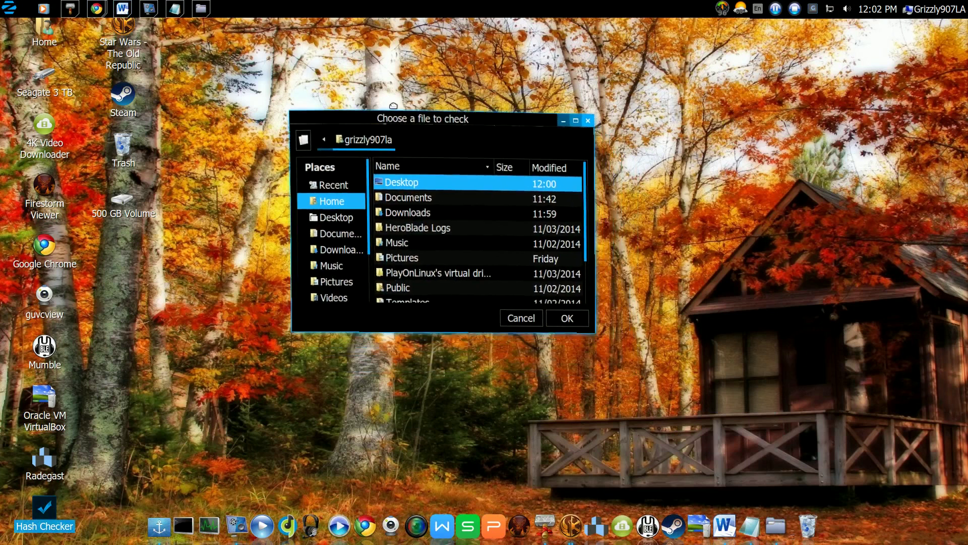
double_click(404, 202)
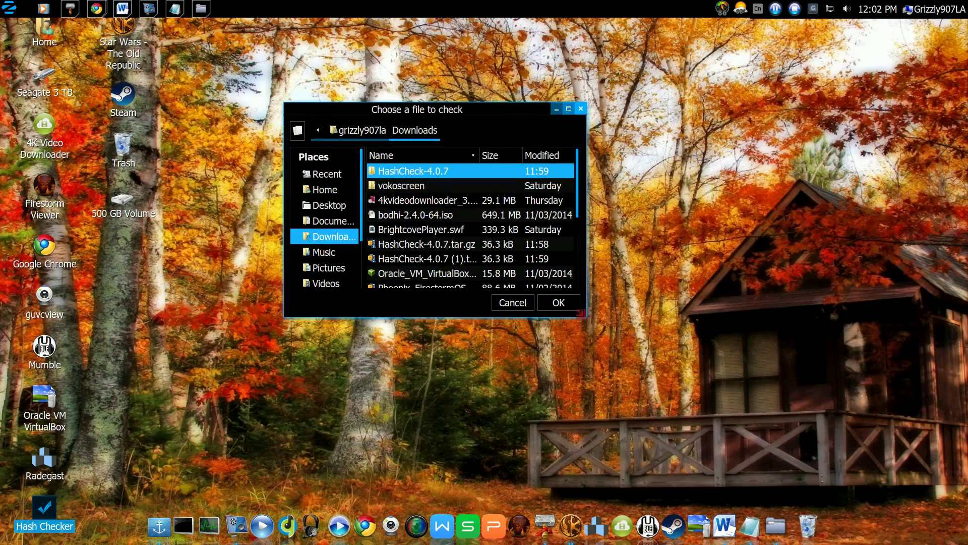
click(566, 110)
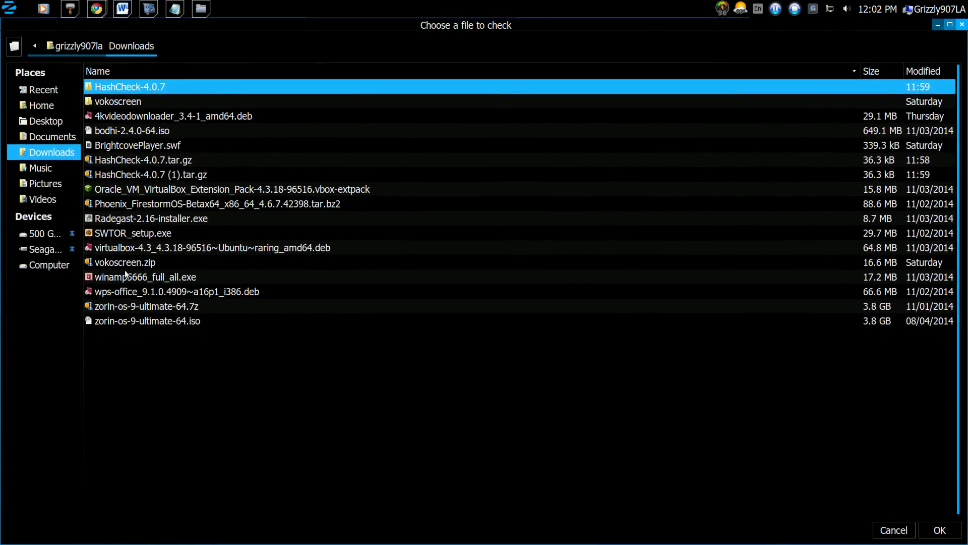
click(132, 306)
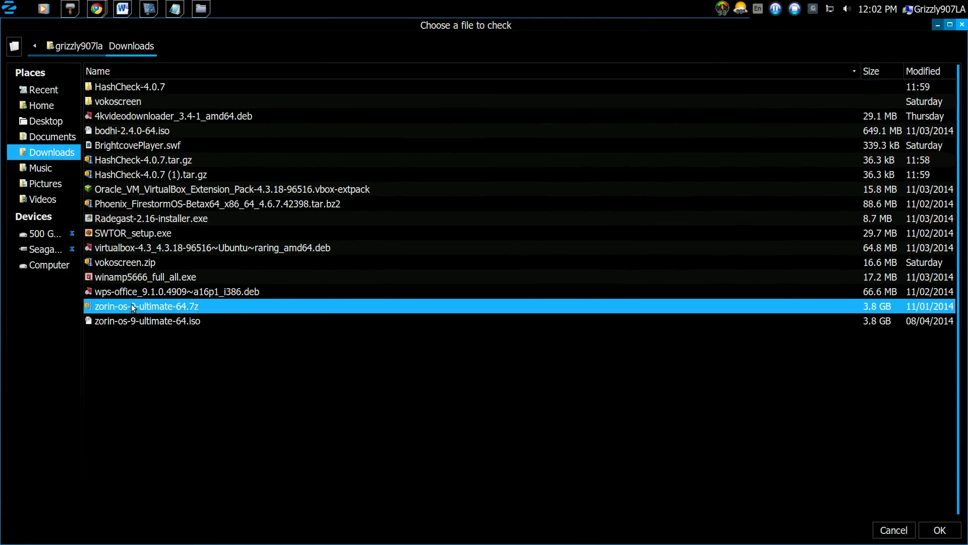
click(929, 527)
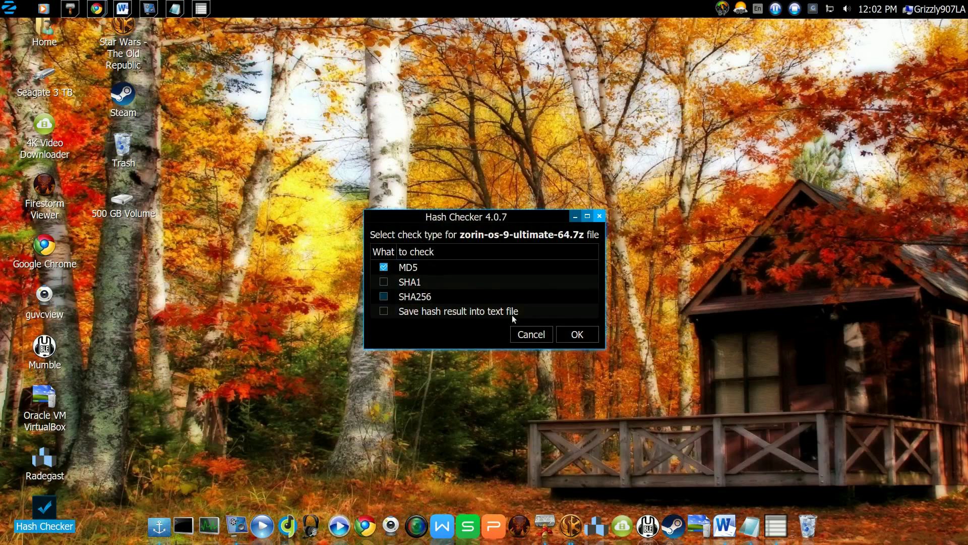
click(582, 337)
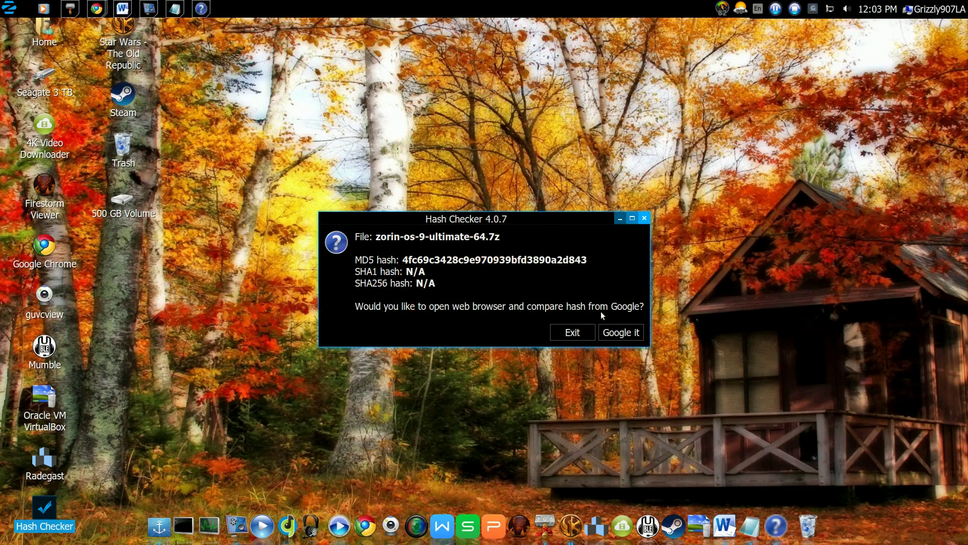
click(630, 337)
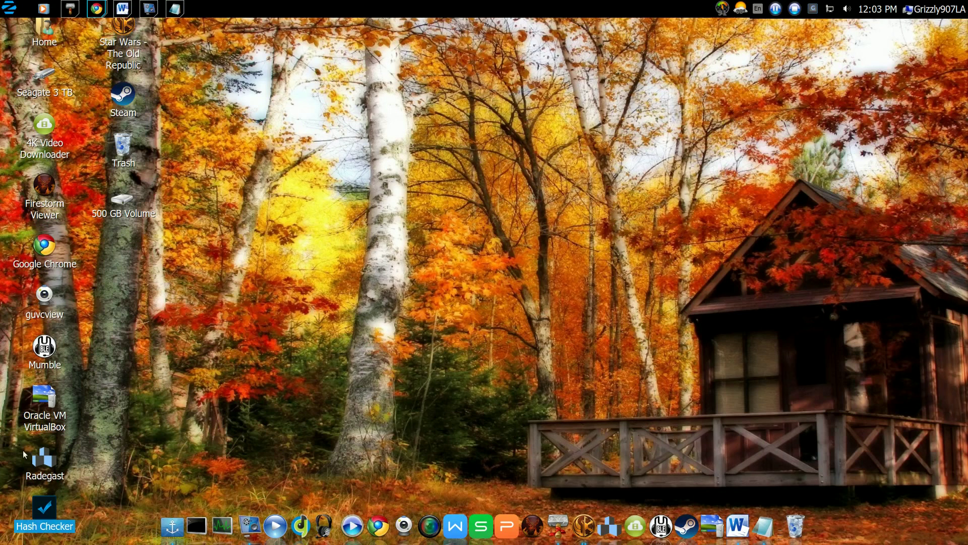
Launch Hash Checker again, repeat the MD5 check on zorin-os-9-ultimate-64.7z, and bring its result window forward
double_click(48, 506)
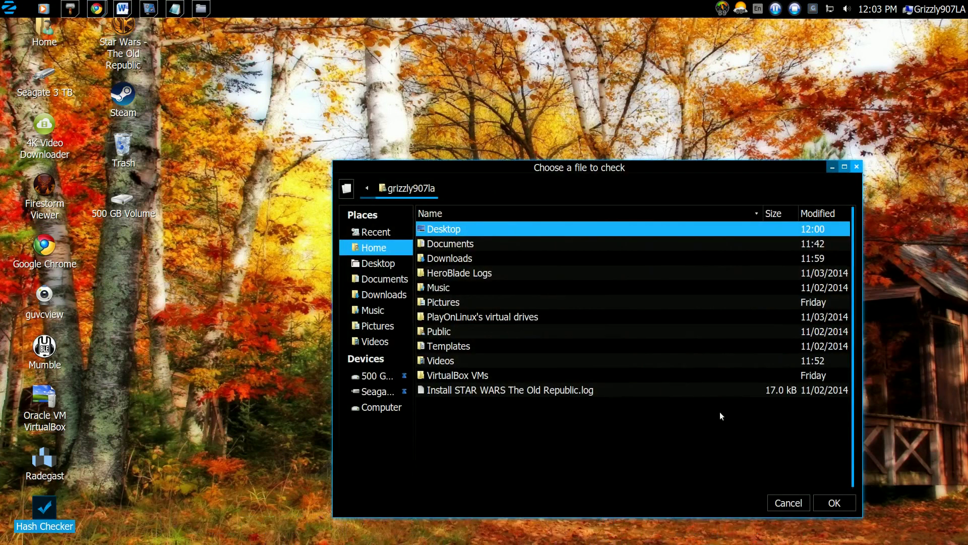
double_click(457, 258)
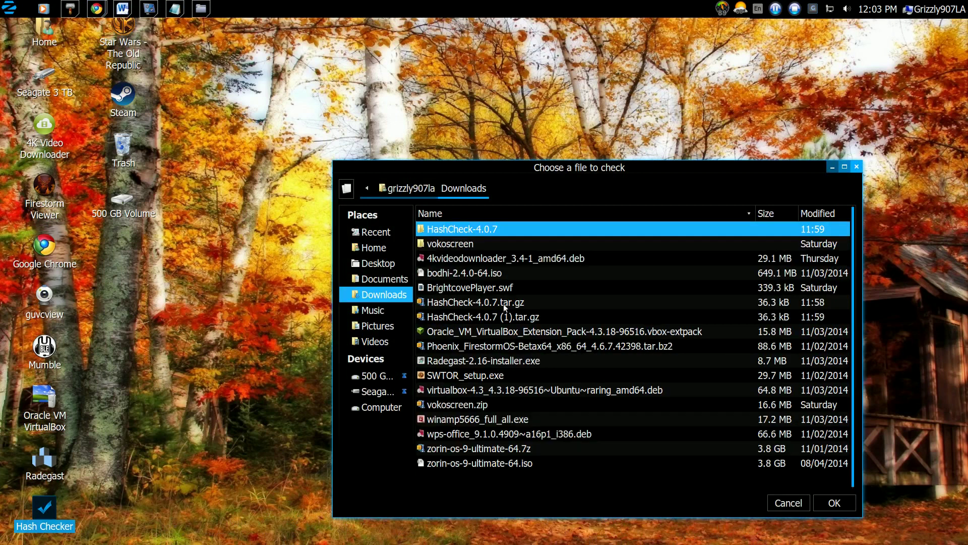
click(478, 452)
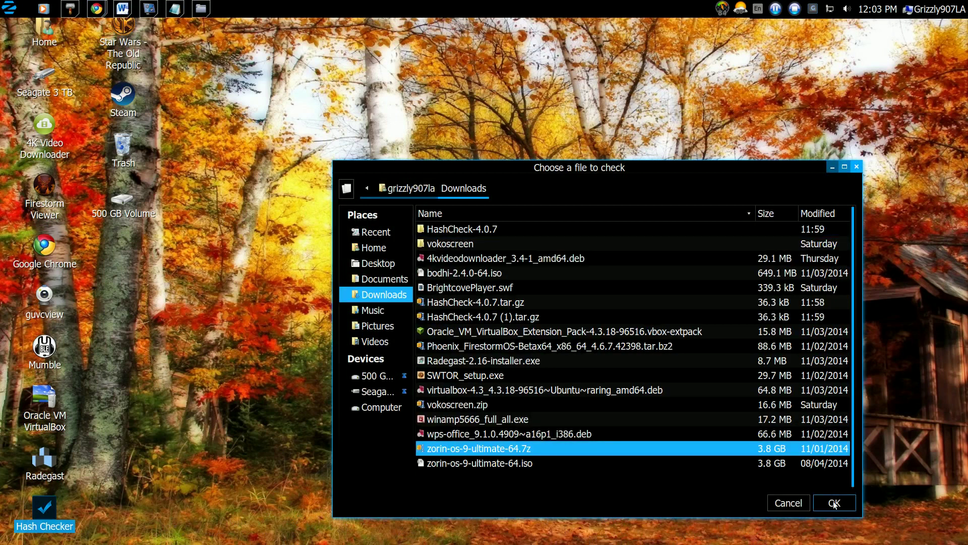
click(835, 502)
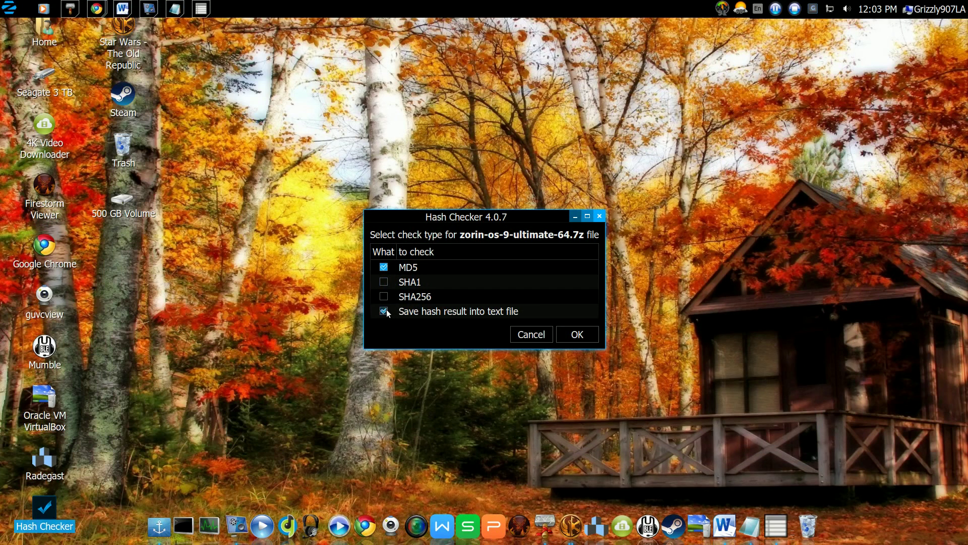
click(575, 339)
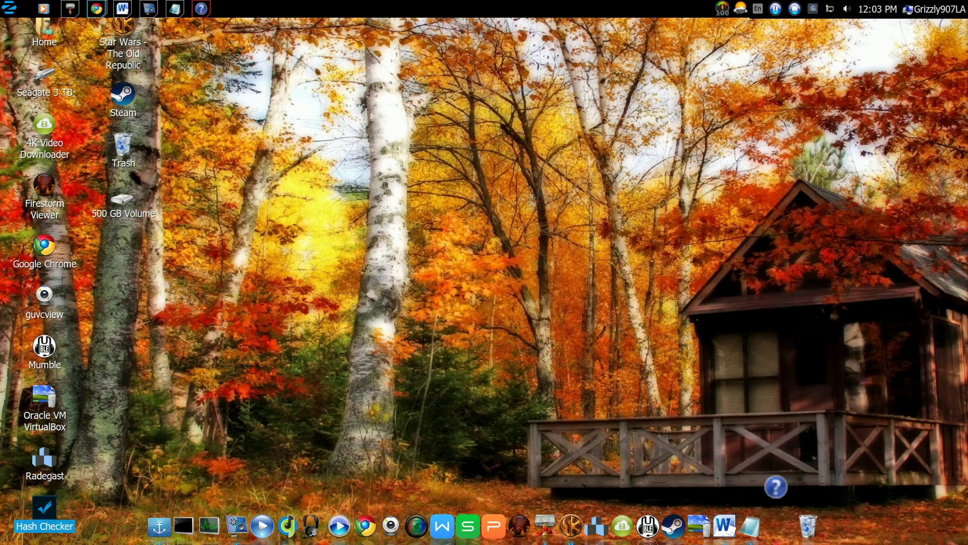
click(776, 526)
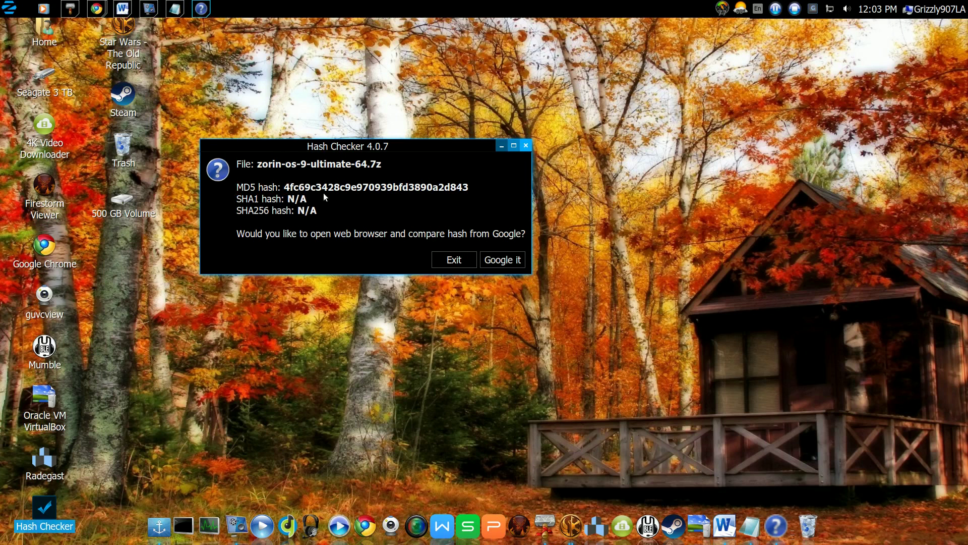
Show the download guide beside the Hash Checker result, compare the two MD5 values, and exit Hash Checker
key(Escape)
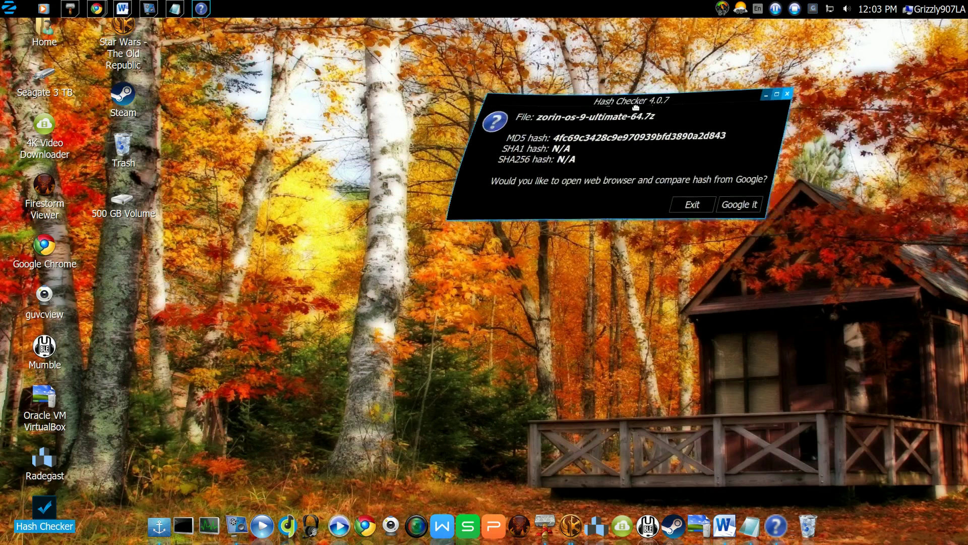
click(122, 8)
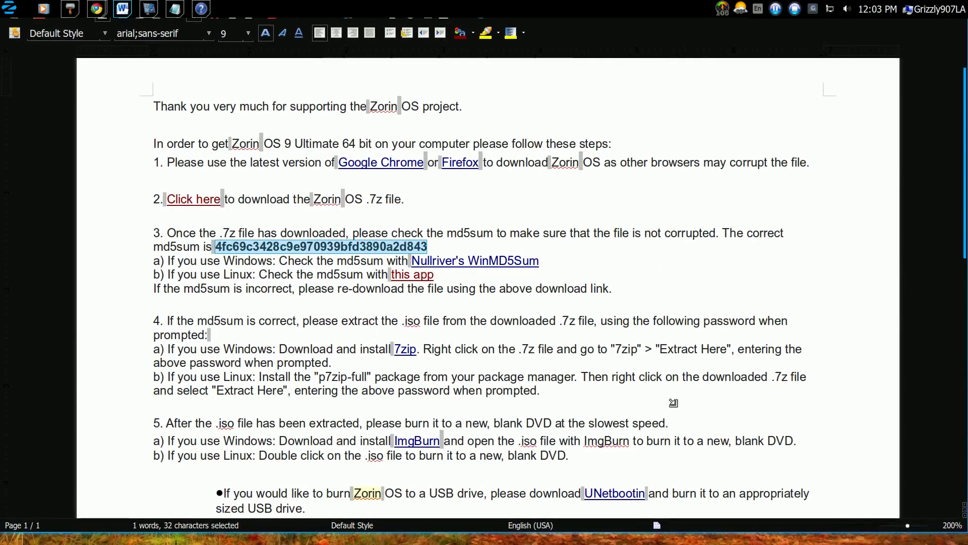
key(super+Down)
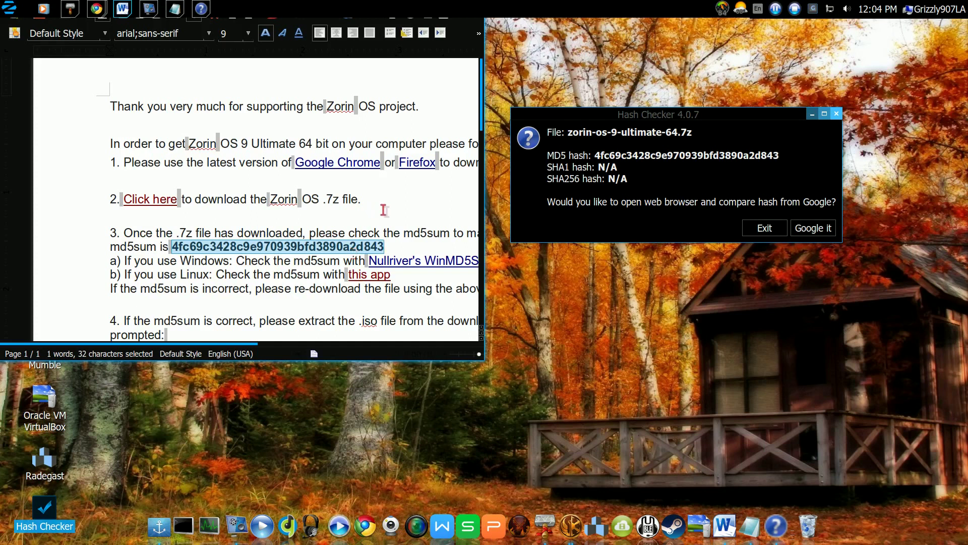
click(764, 228)
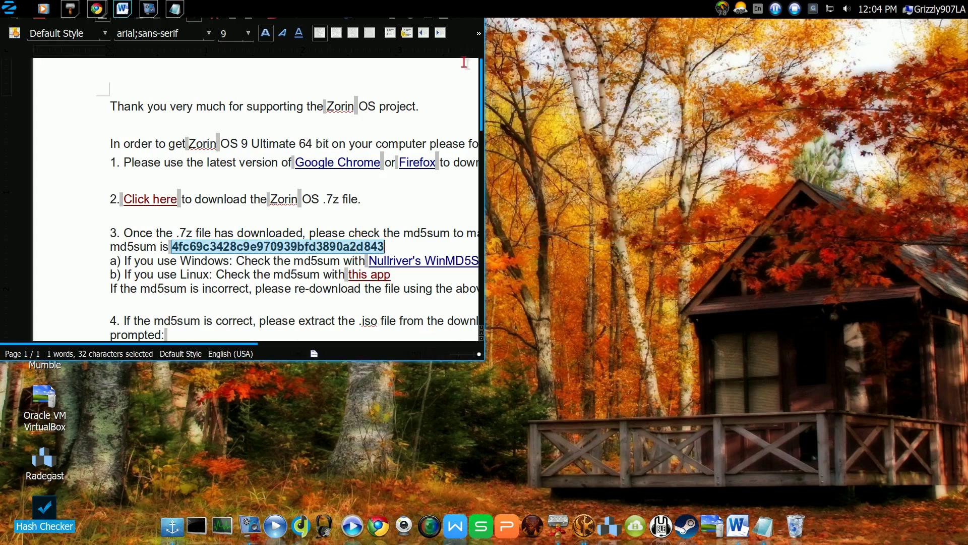
Restore the download guide to full size and copy the package name p7zip-full from the Linux instructions in step 4
right_click(128, 11)
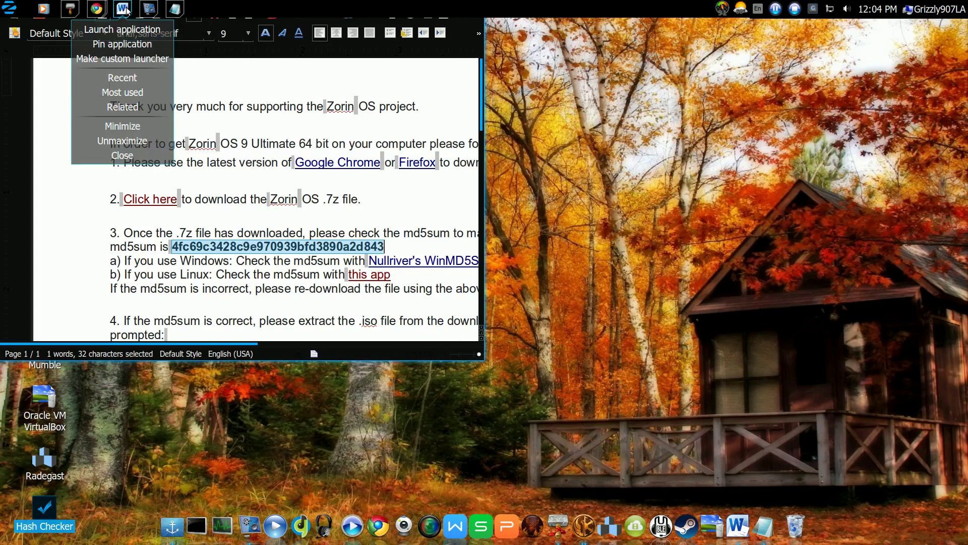
click(121, 141)
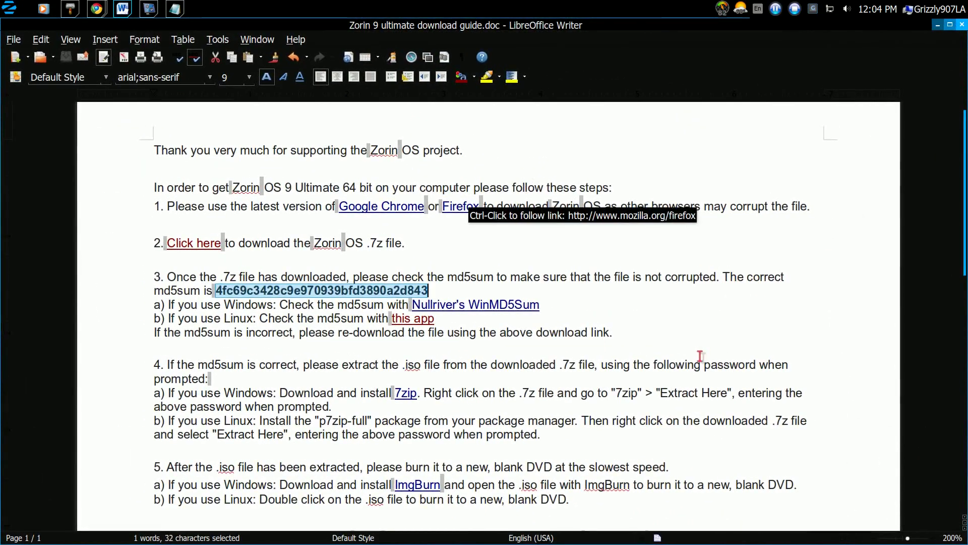
scroll(608, 329, down, 2)
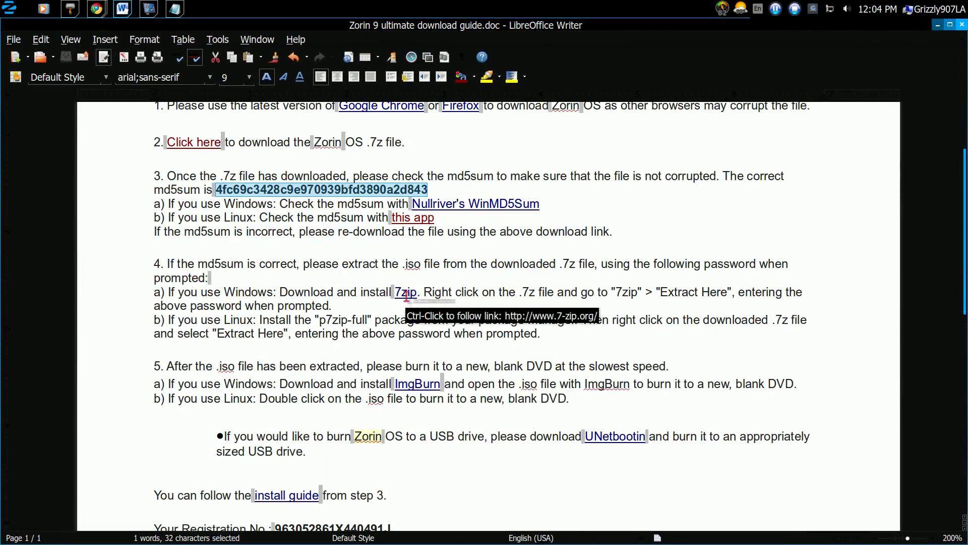
click(134, 332)
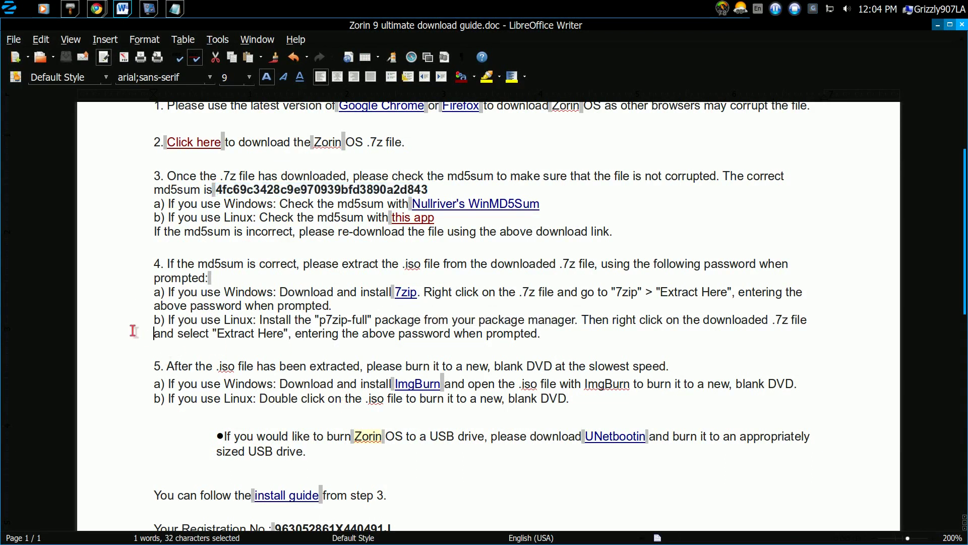
drag(323, 319, 368, 316)
click(373, 305)
click(348, 319)
drag(341, 319, 367, 320)
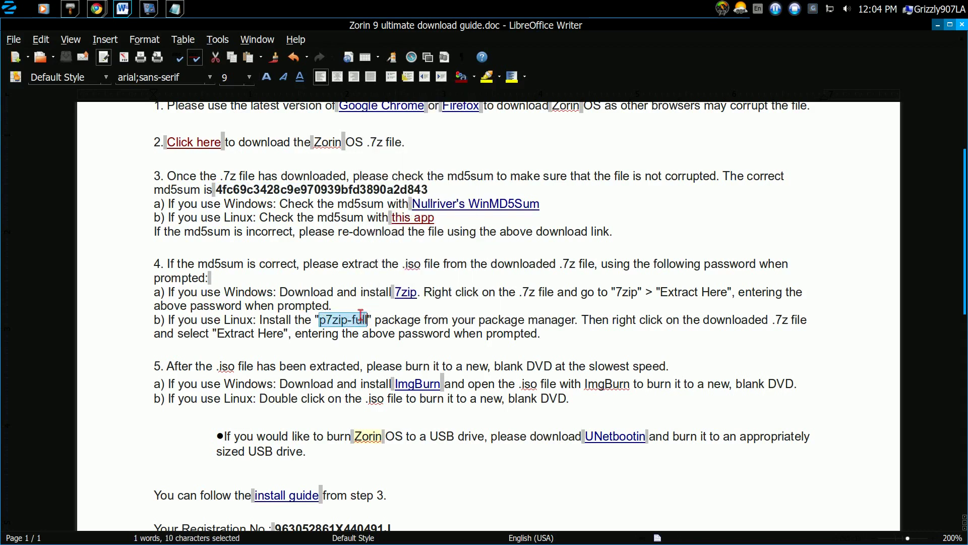
right_click(359, 323)
click(375, 300)
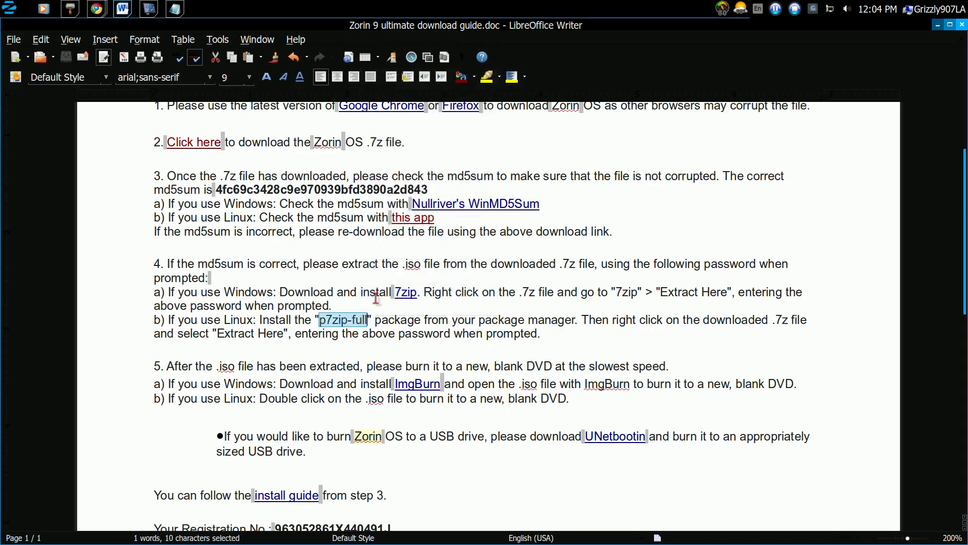
Search Software Center for p7zip-full, check the 7zip entry's installation status, and close Software Center
click(9, 9)
click(71, 203)
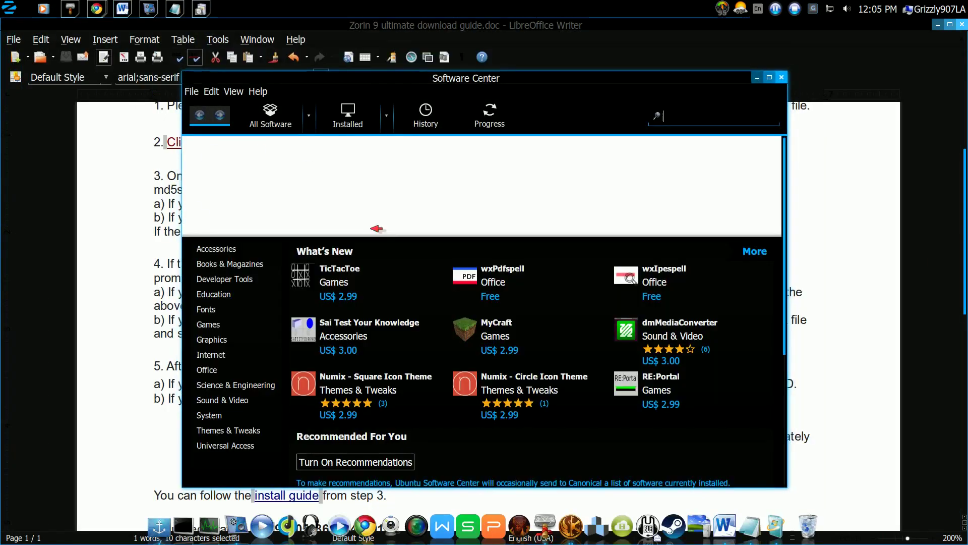
right_click(677, 118)
click(700, 150)
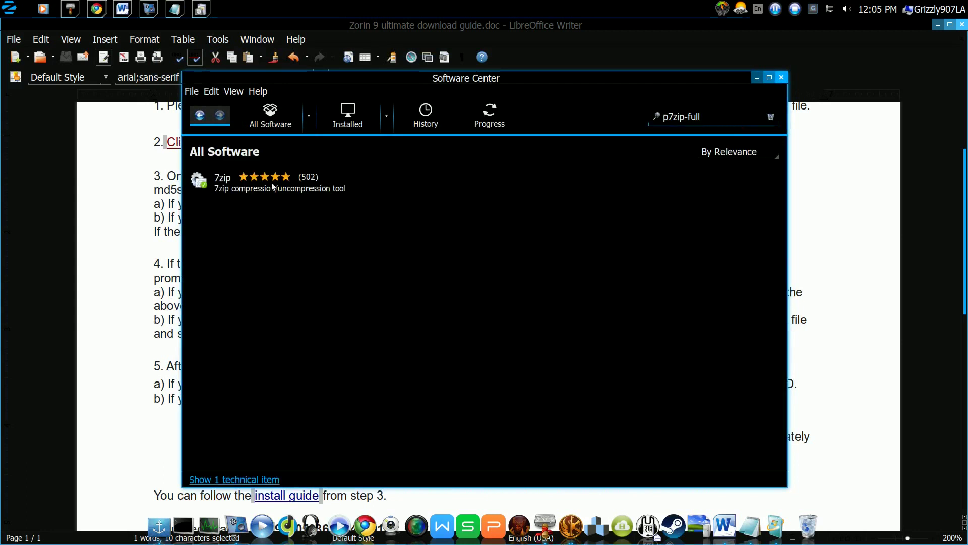
click(272, 186)
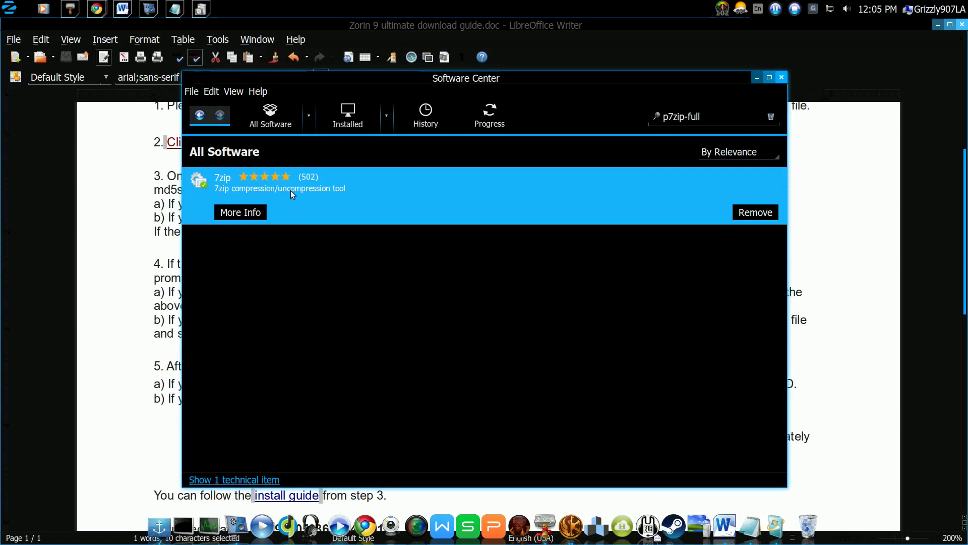
click(287, 191)
click(781, 79)
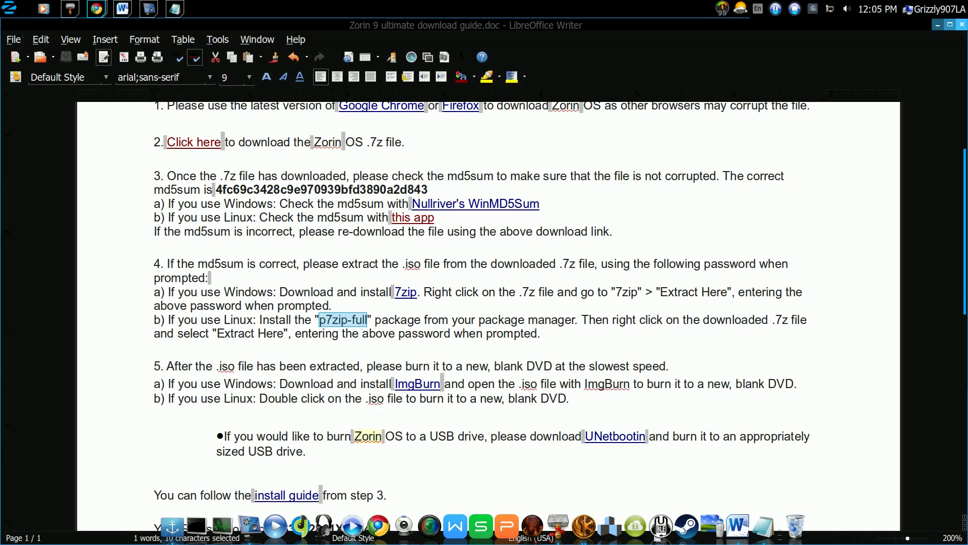
Minimize the download guide, switch to the file manager, and select zorin-os-9-ultimate-64.7z in the Downloads folder
click(938, 26)
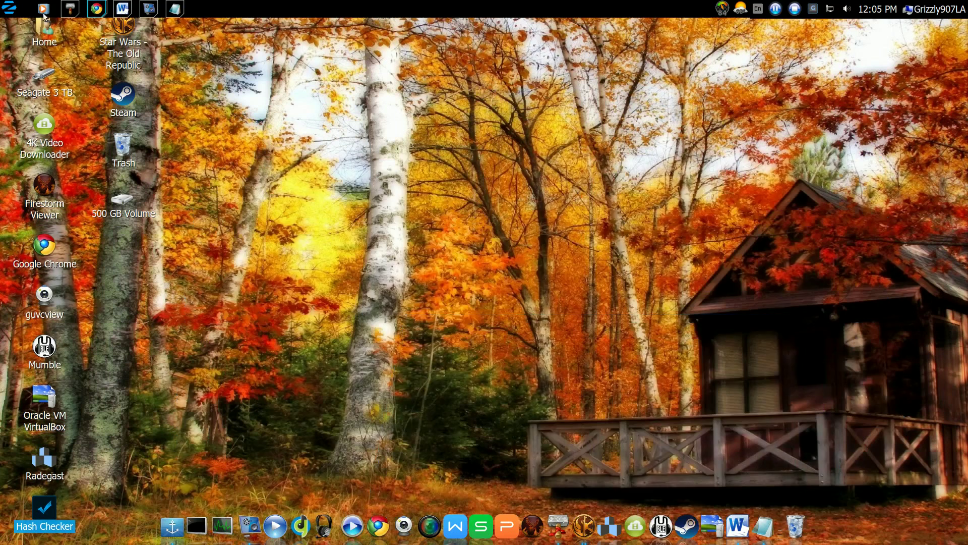
click(68, 13)
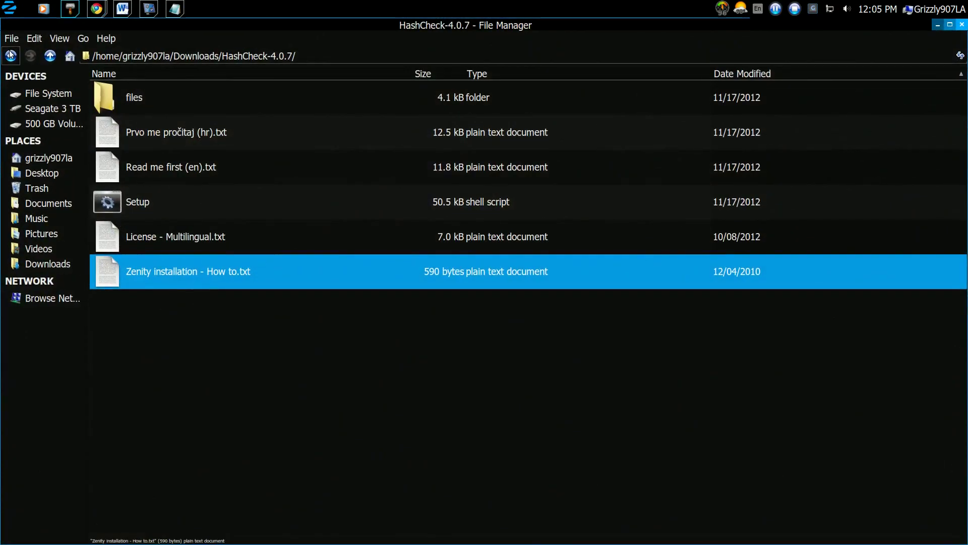
click(46, 57)
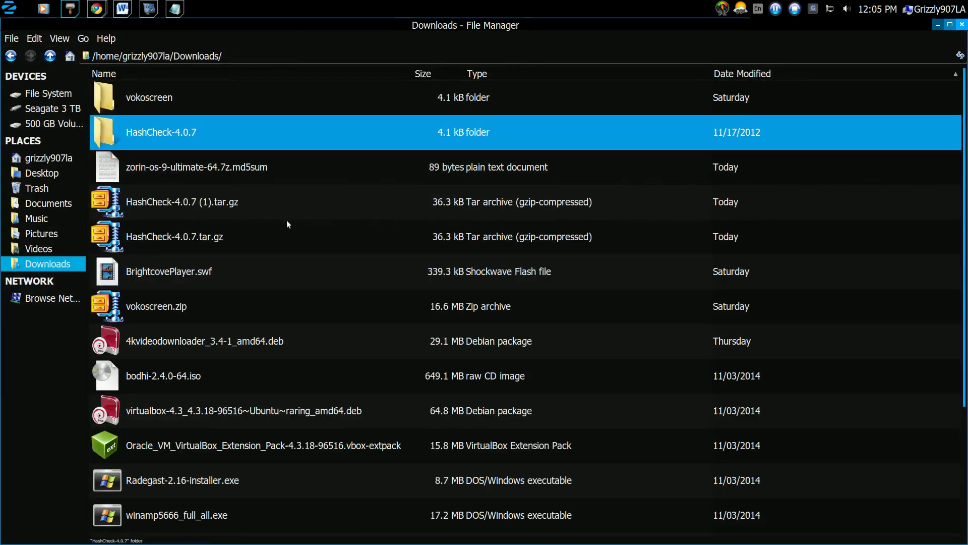
scroll(196, 259, down, 5)
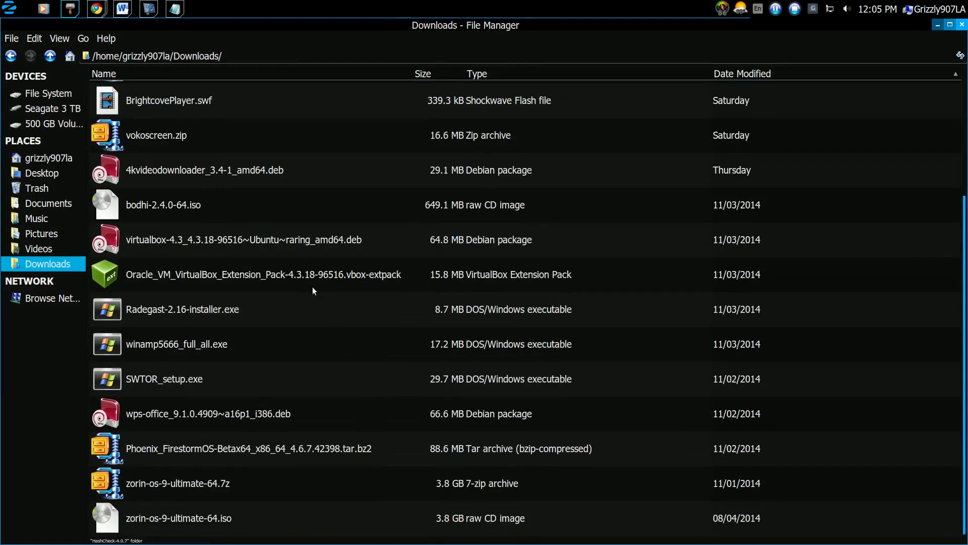
click(178, 489)
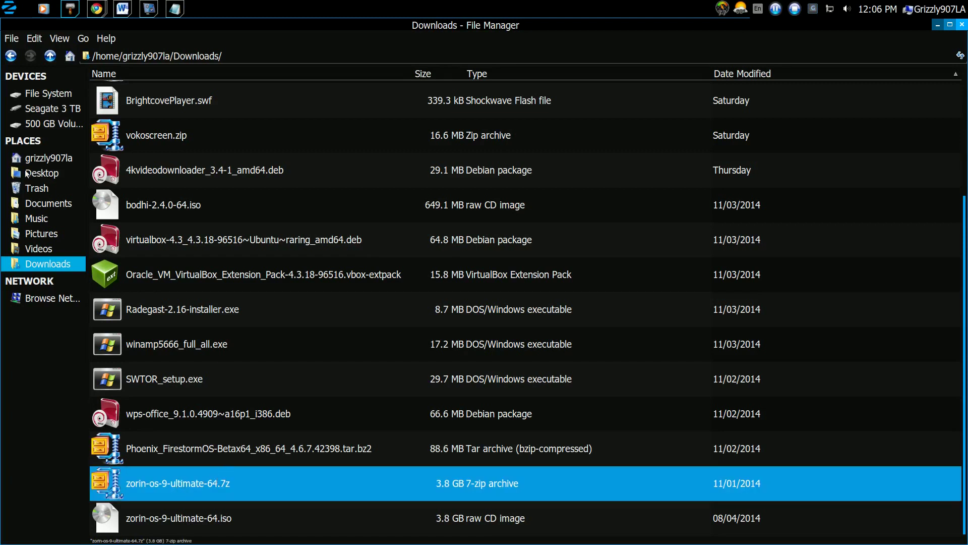
click(81, 38)
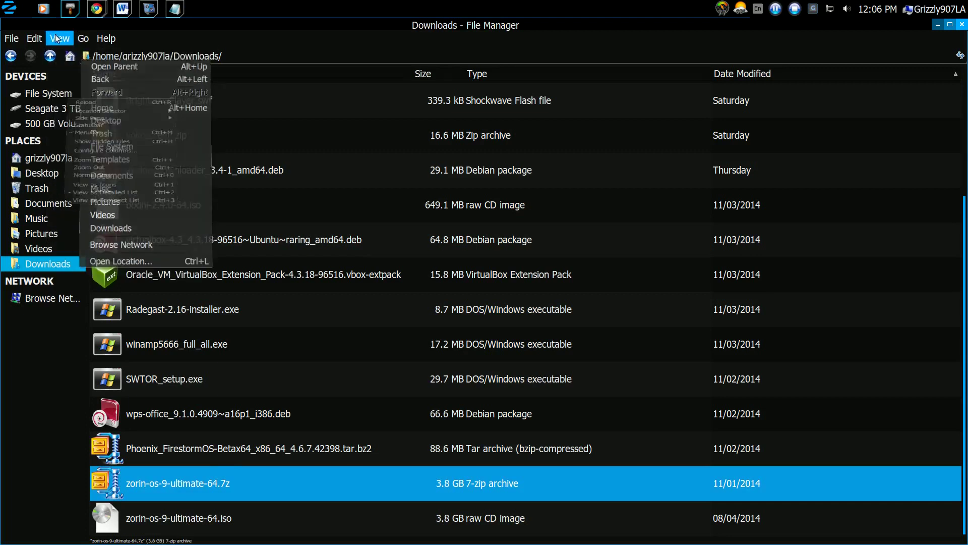
mouse_move(59, 37)
mouse_move(51, 85)
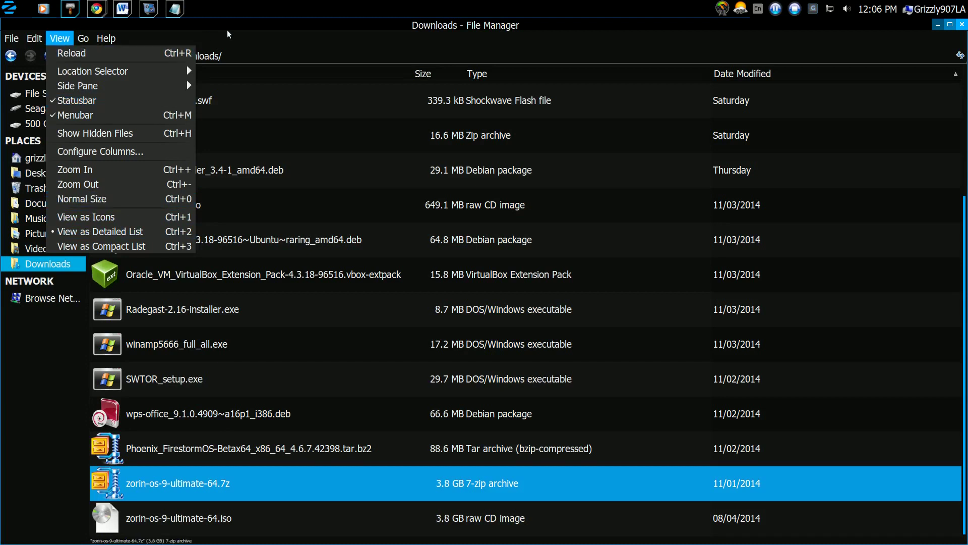
click(55, 40)
click(59, 38)
Sort the Downloads folder by name in descending order
click(304, 74)
scroll(363, 199, up, 2)
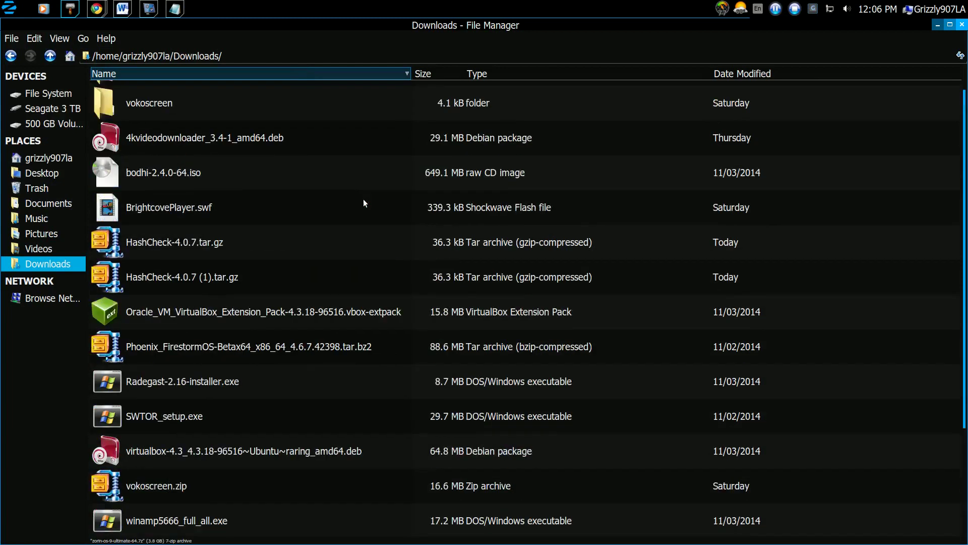
click(238, 74)
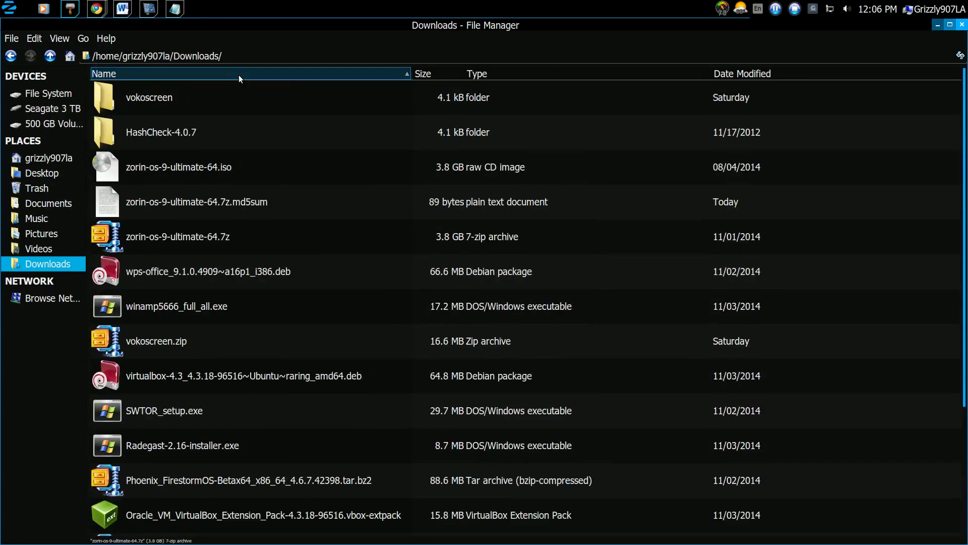
Open zorin-os-9-ultimate-64.7z from the Downloads folder with Archive Manager
click(186, 206)
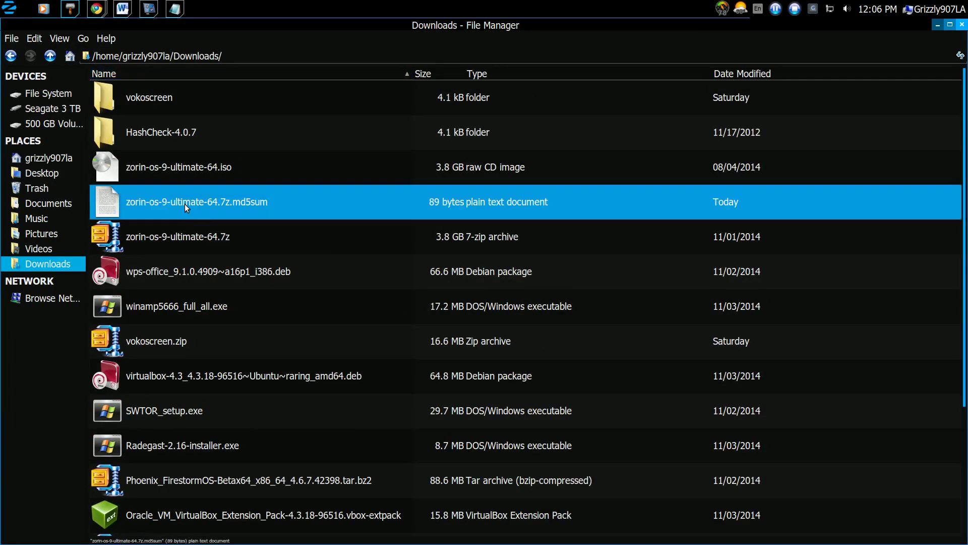
click(171, 235)
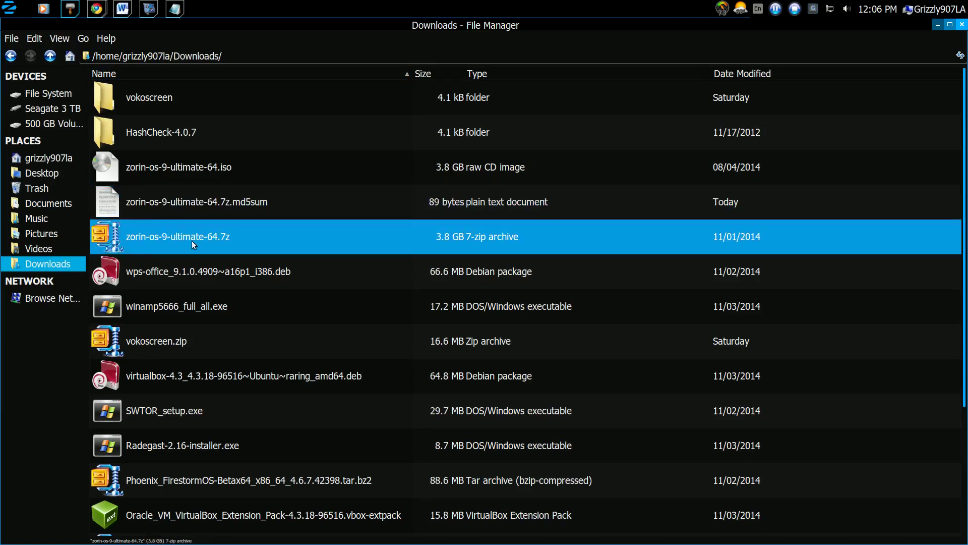
right_click(192, 241)
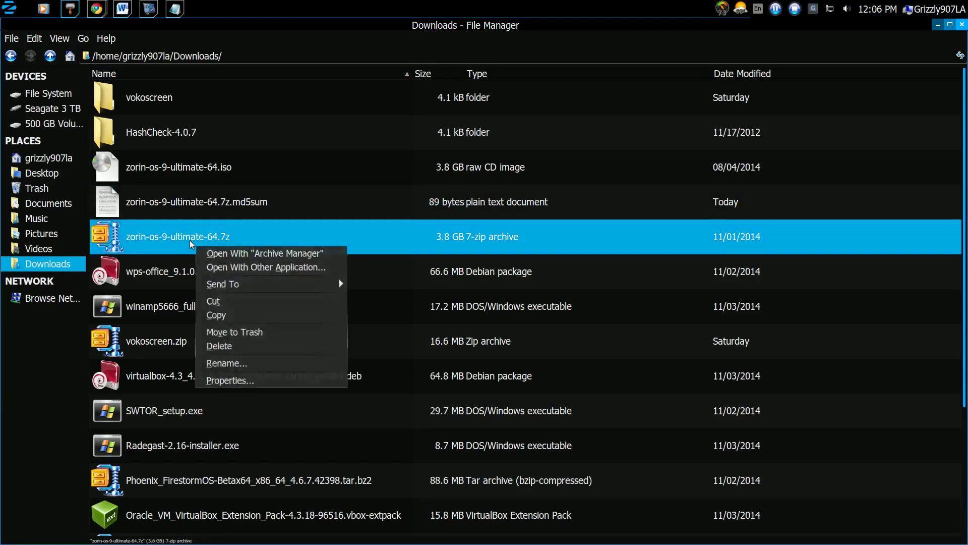
click(242, 249)
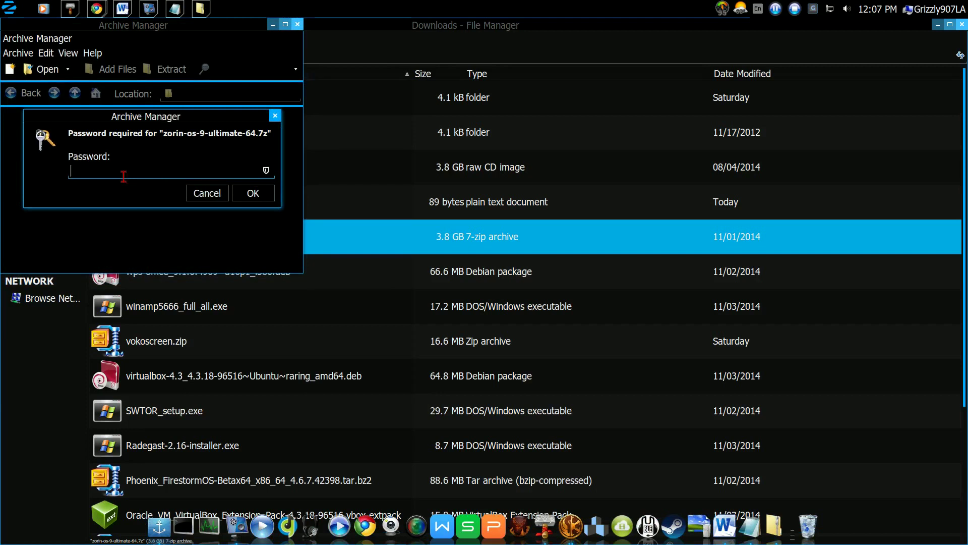
Try to unlock zorin-os-9-ultimate-64.7z by entering the archive password
text(a)
key(BackSpace)
text(aaaaaaaaaaaaaaa)
text(aaaaaaaaaa)
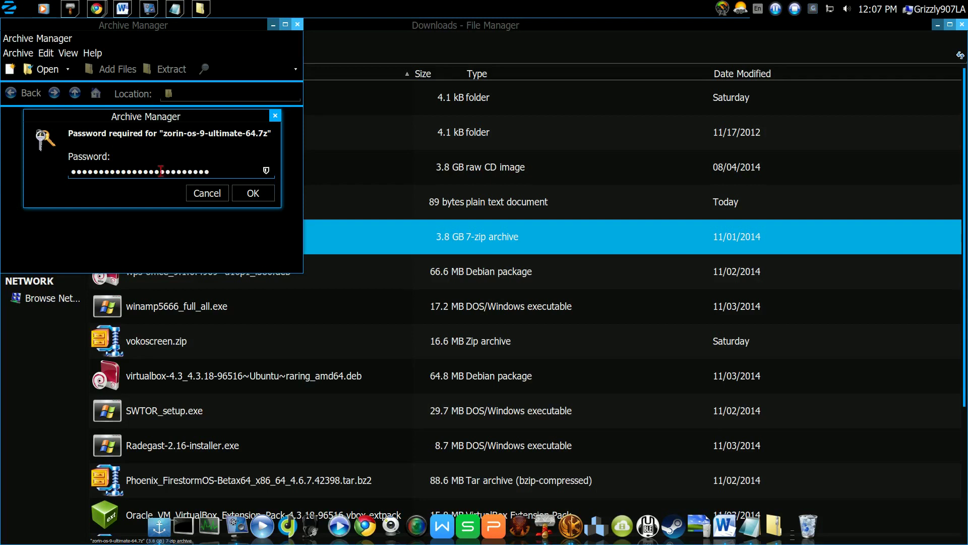
click(253, 192)
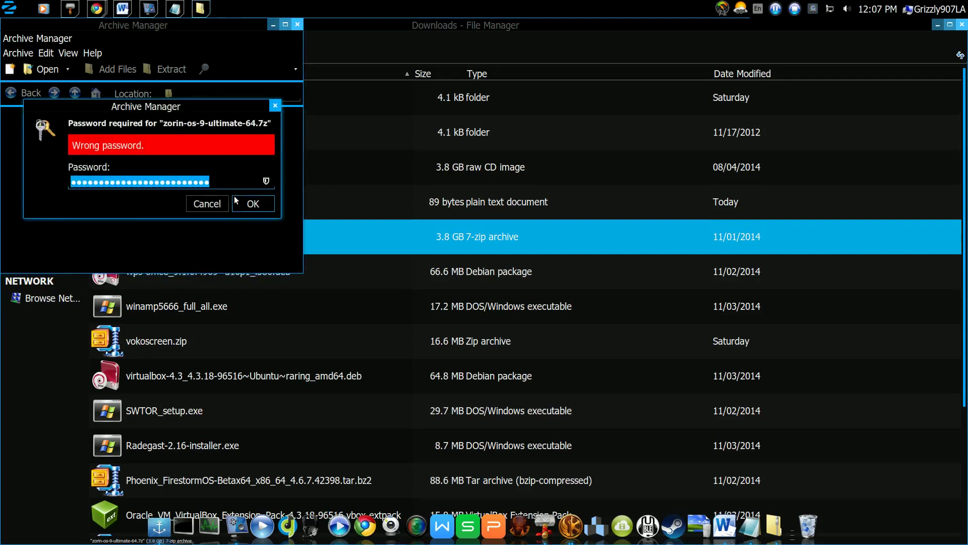
Clear the password entry and try unlocking the archive again with a retyped archive password
key(BackSpace)
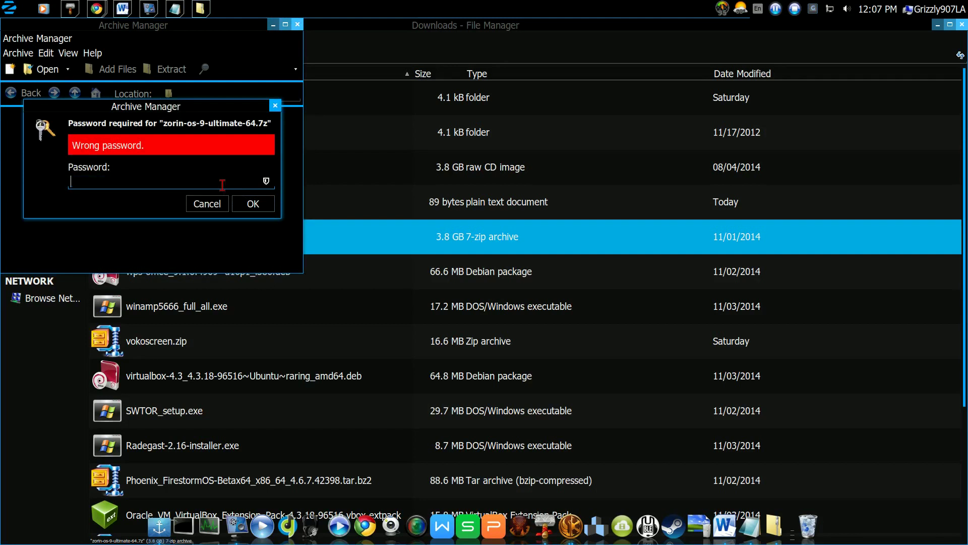
text(•••)
key(BackSpace)
key(BackSpace)
key(BackSpace)
text(••••••••••••••••••••••••••)
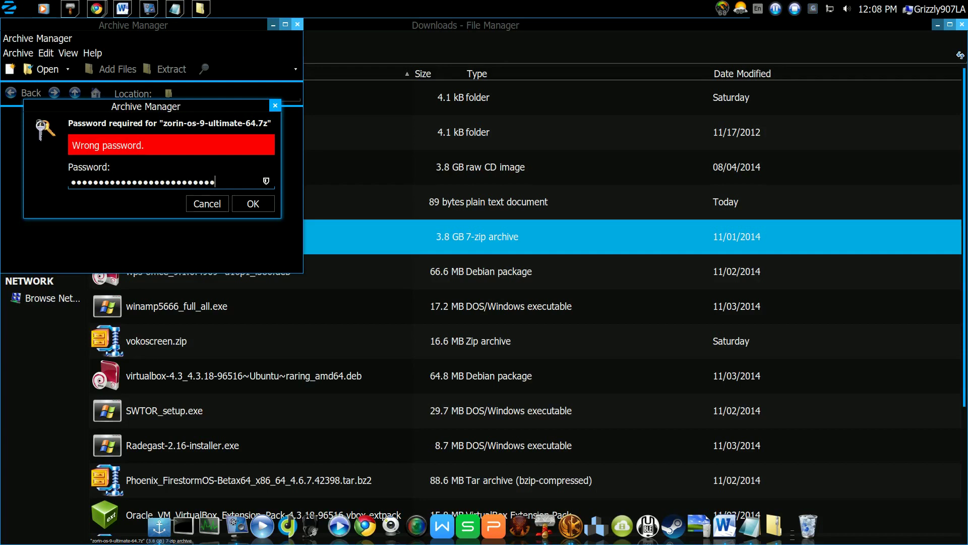
click(255, 200)
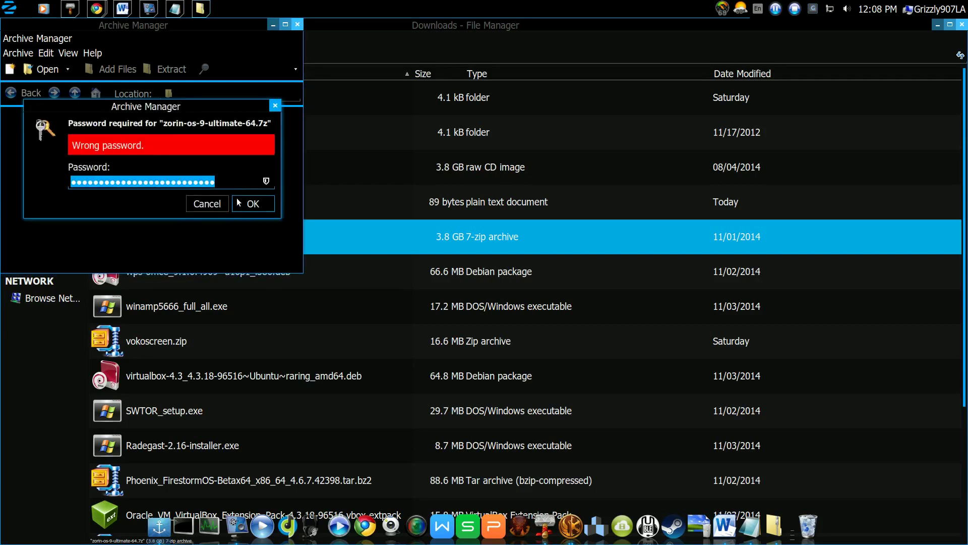
Clear the previous entry, enter the correct archive password, and open the contents of zorin-os-9-ultimate-64.7z
key(BackSpace)
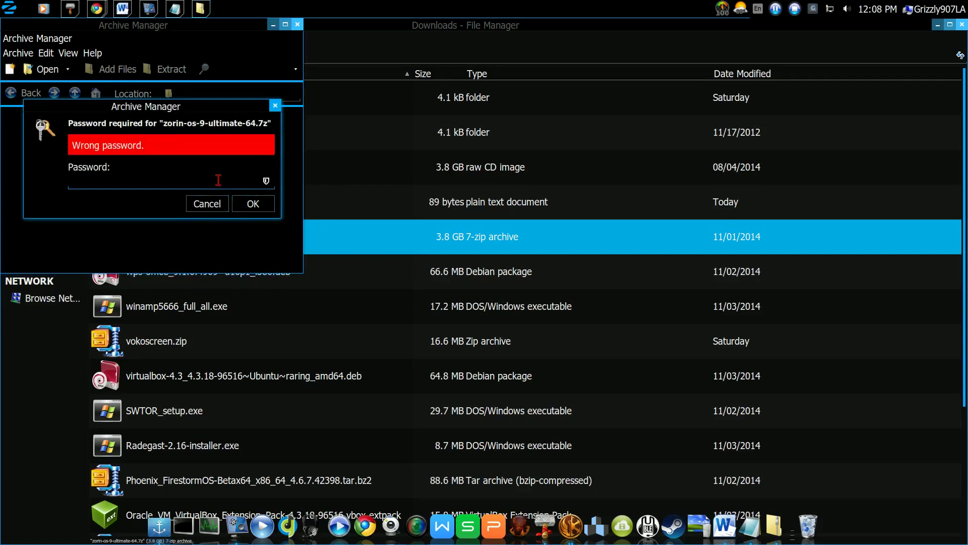
text(••••••••)
text(••••••••)
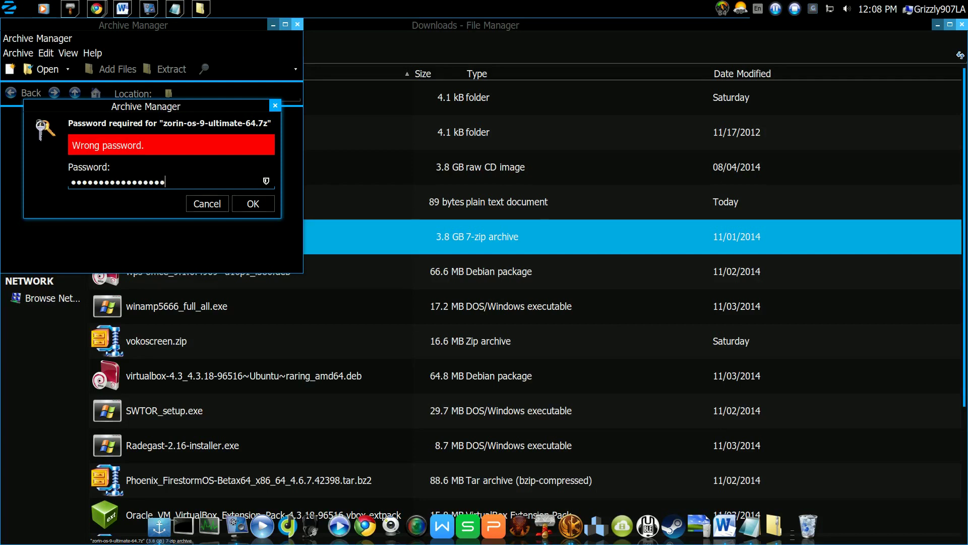
text(•••••••••)
click(251, 205)
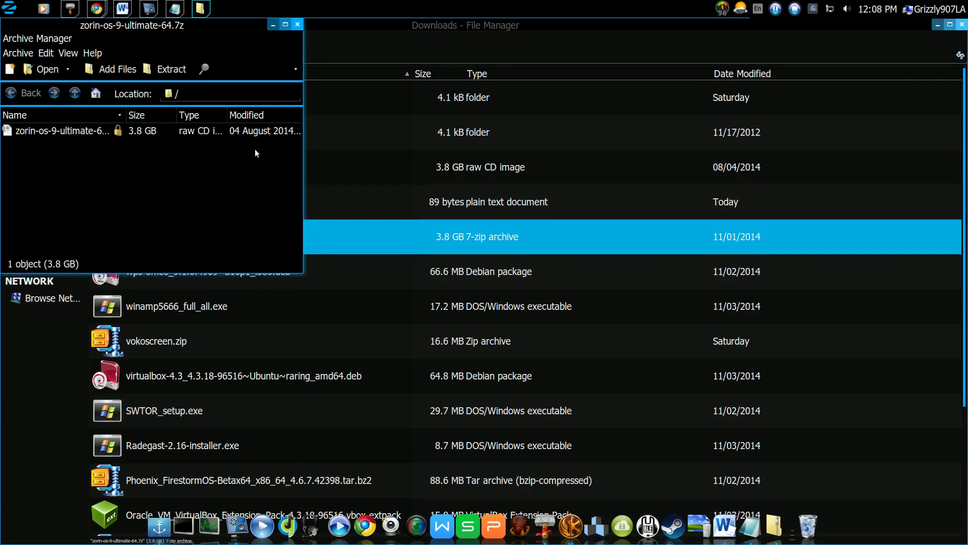
Extract the zorin-os-9-ultimate-64 ISO from the archive into a new folder named "zorin os0 ultimate" inside Downloads
right_click(70, 132)
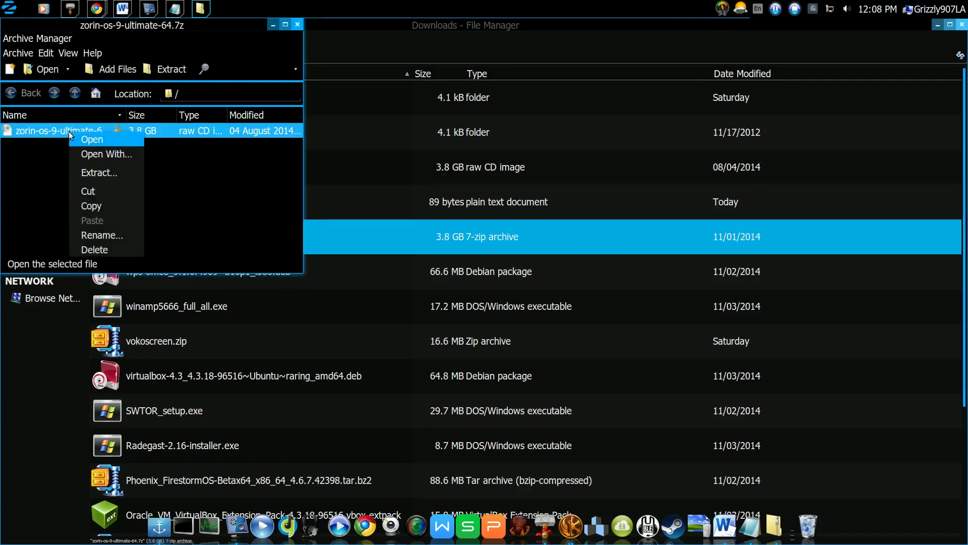
click(85, 172)
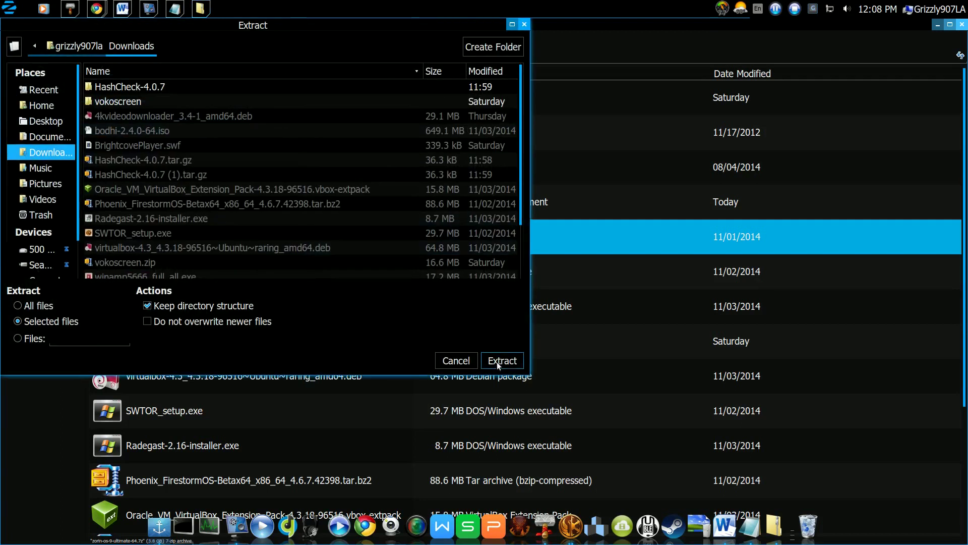
click(480, 47)
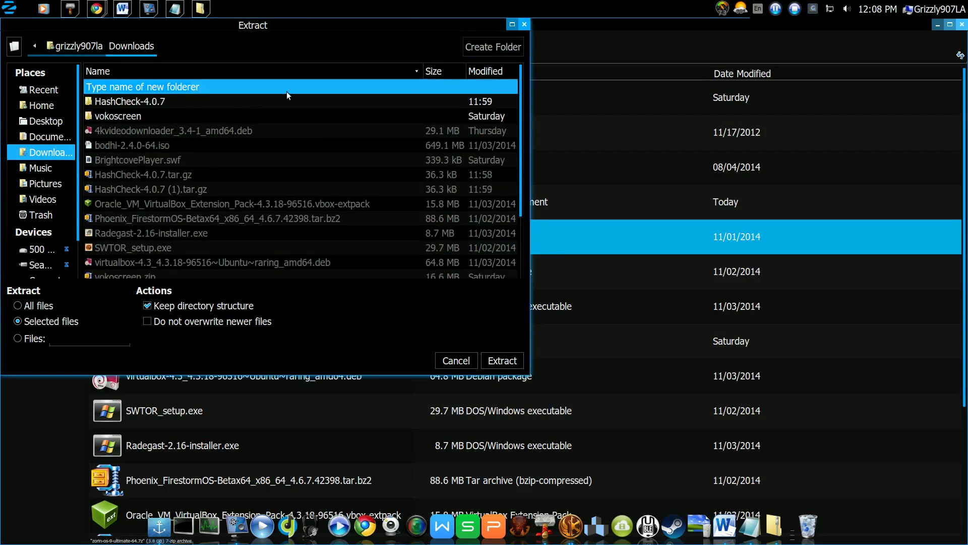
right_click(237, 85)
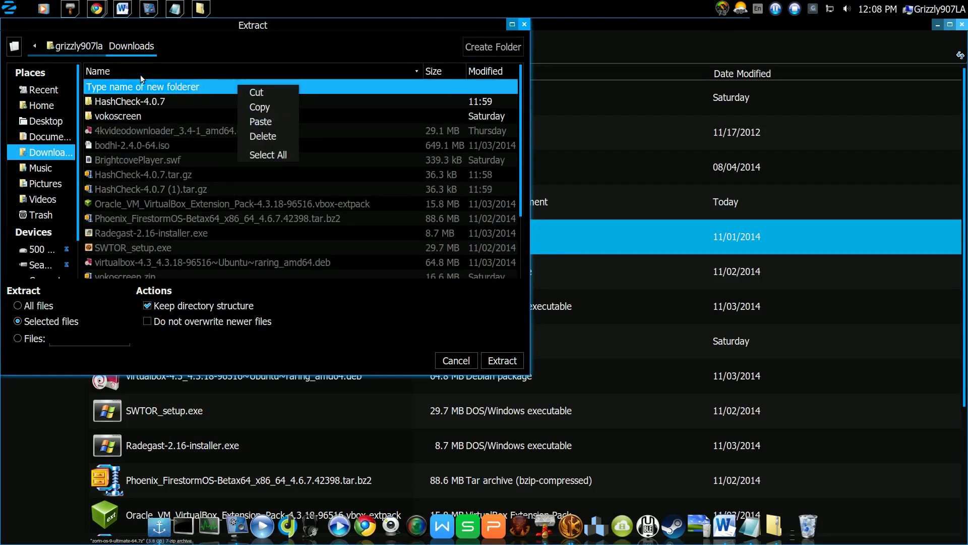
key(Escape)
text(zo)
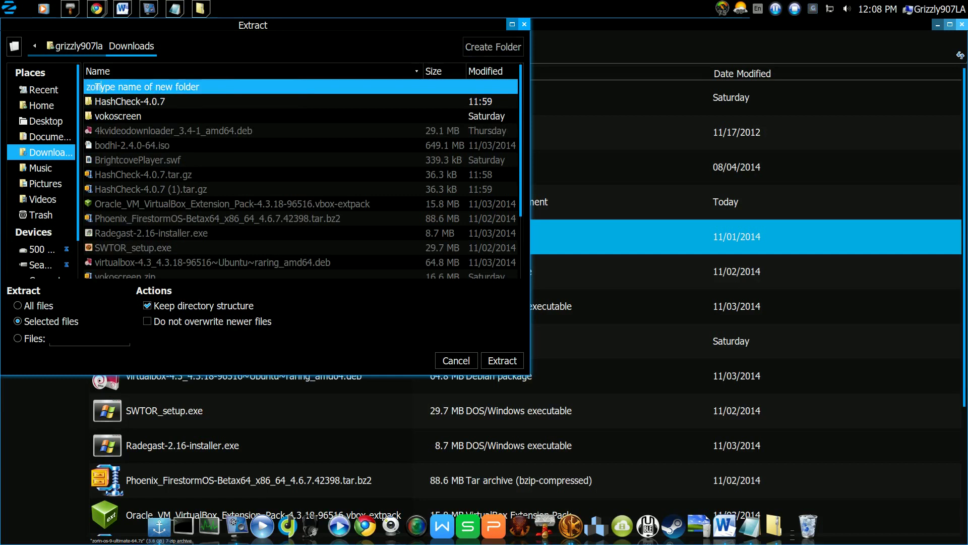
text(rin-os-9-ultimate)
key(Return)
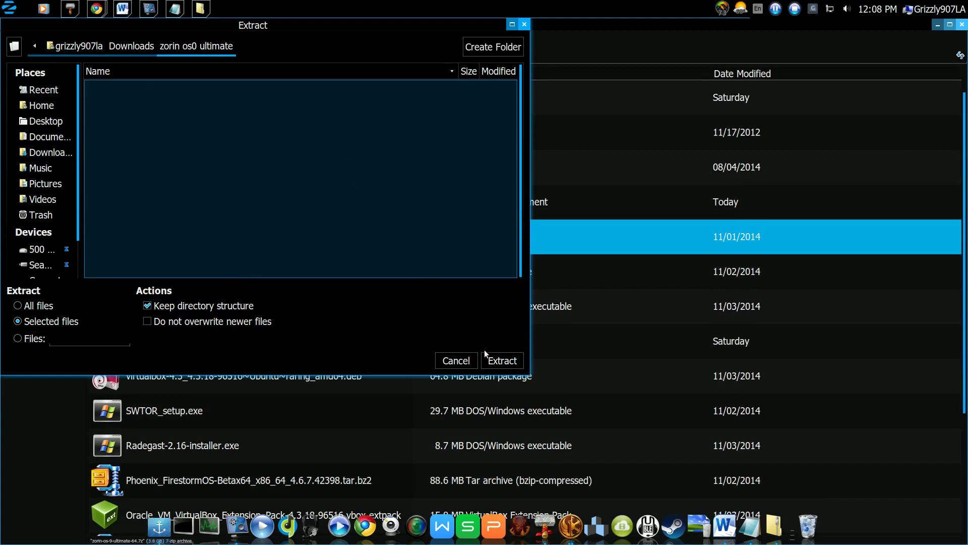
click(502, 360)
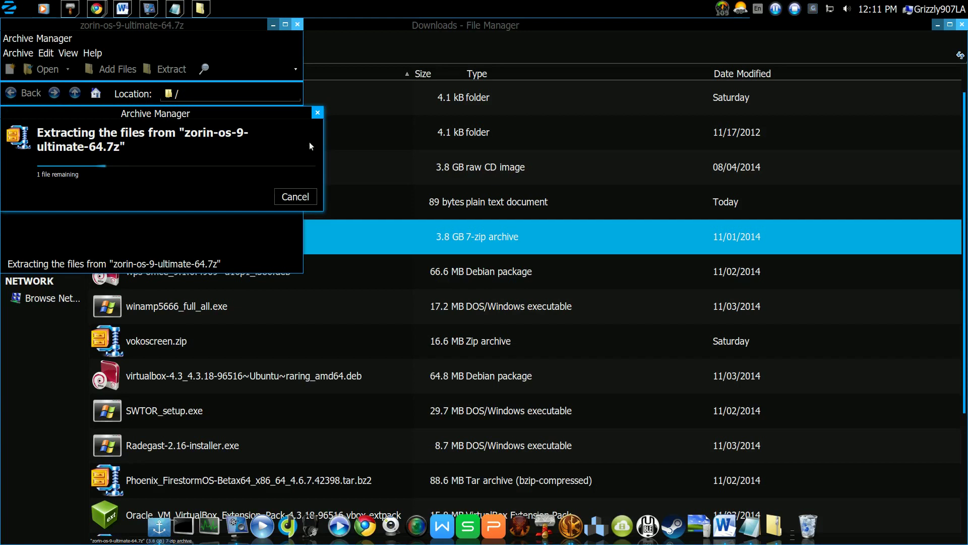
Open the "zorin os0 ultimate" folder, quit Archive Manager once extraction finishes, and select the extracted zorin-os-9-ultimate-64.iso
double_click(167, 130)
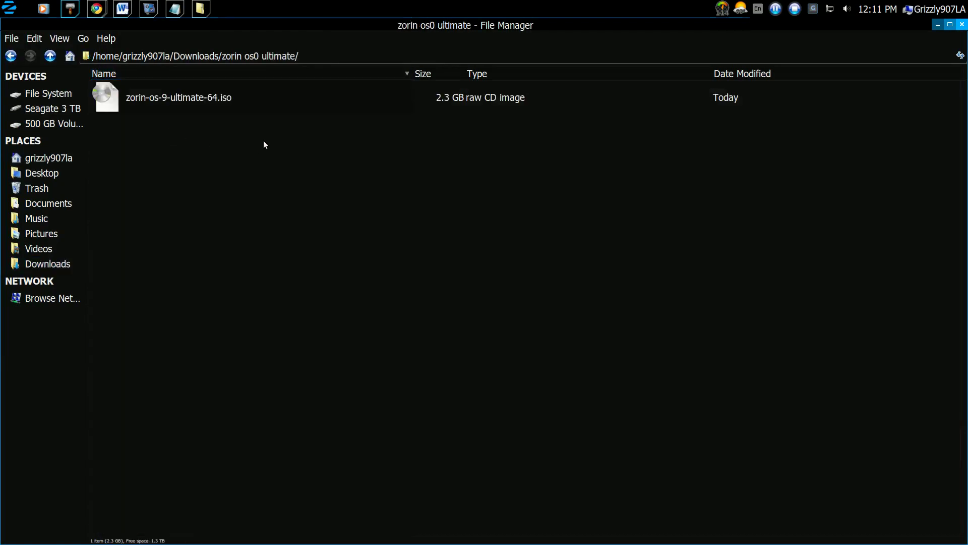
click(199, 10)
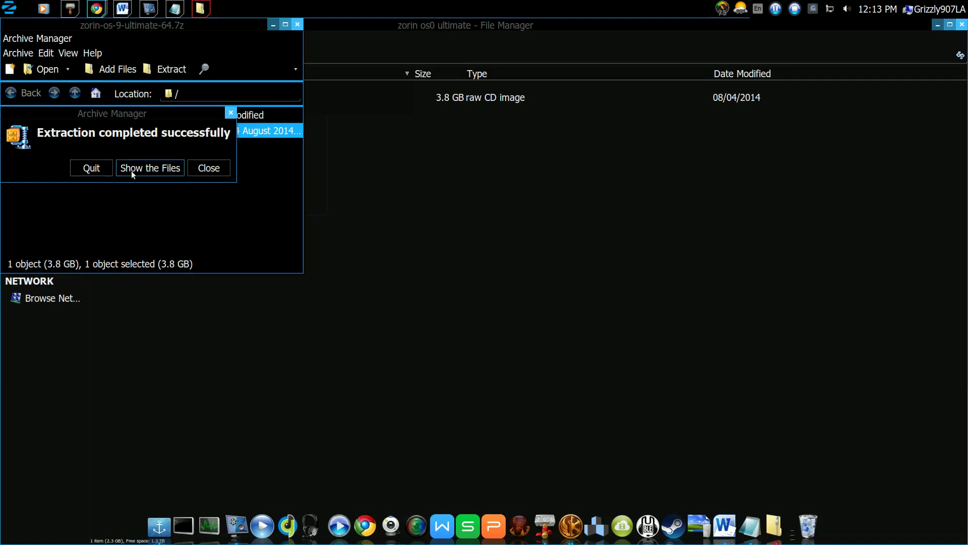
click(91, 167)
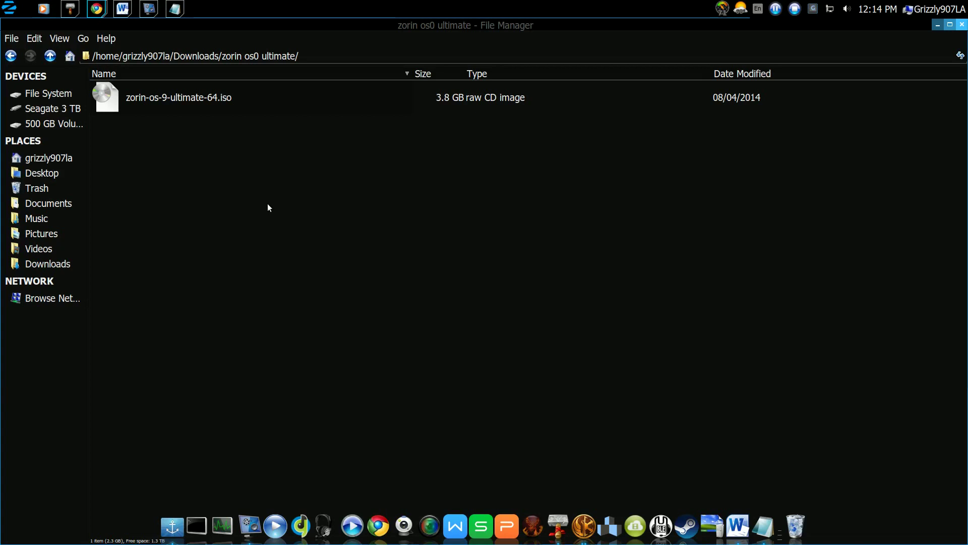
click(210, 97)
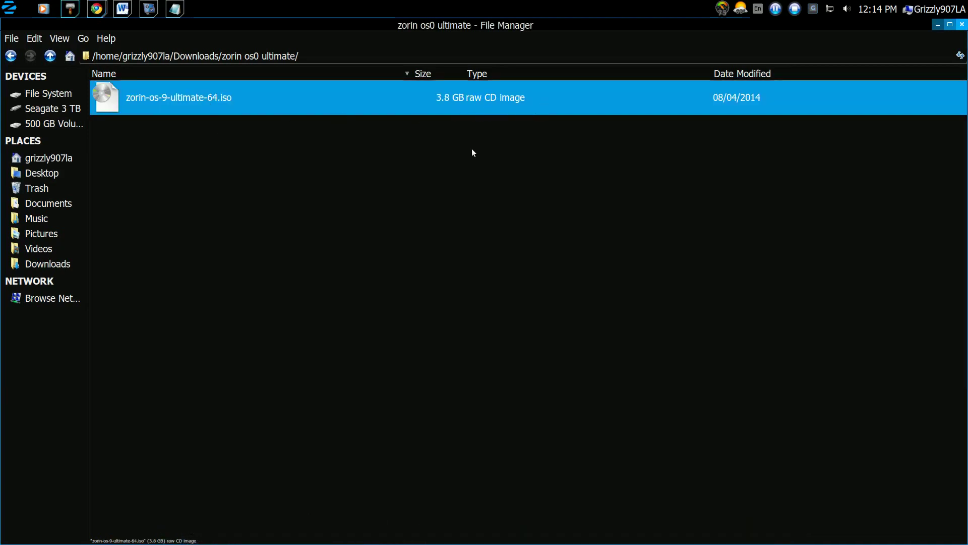
Switch back to the download guide in LibreOffice Writer and review the DVD and USB burning instructions in step 5
click(121, 9)
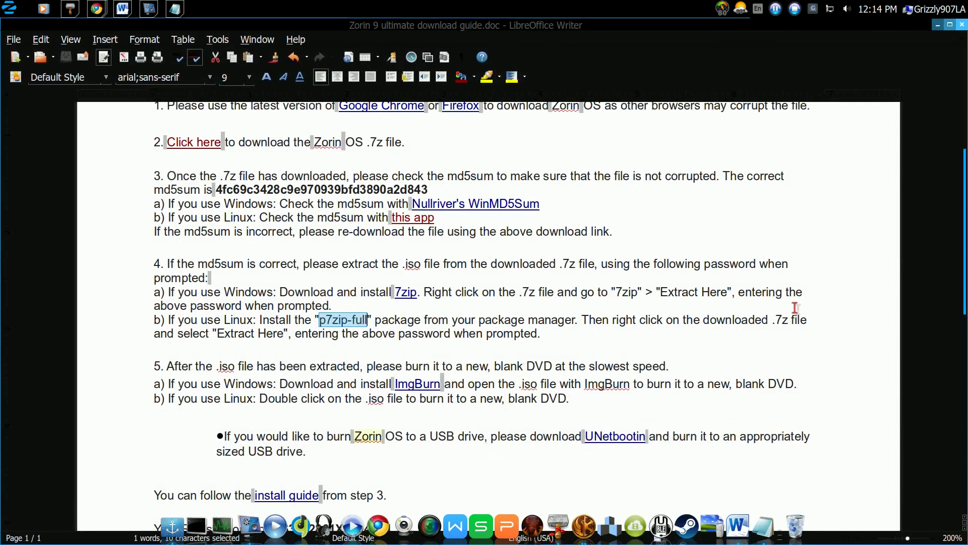
scroll(943, 323, down, 5)
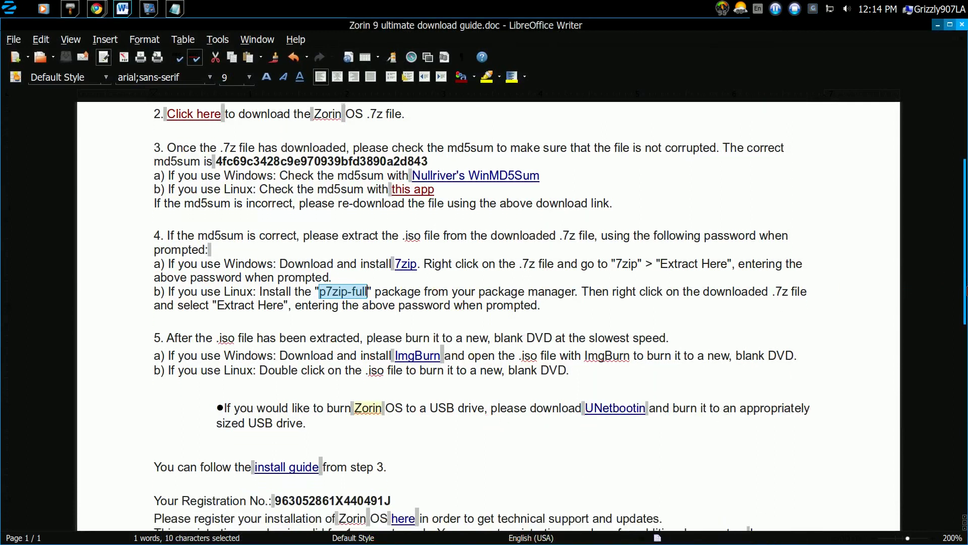
scroll(943, 337, down, 2)
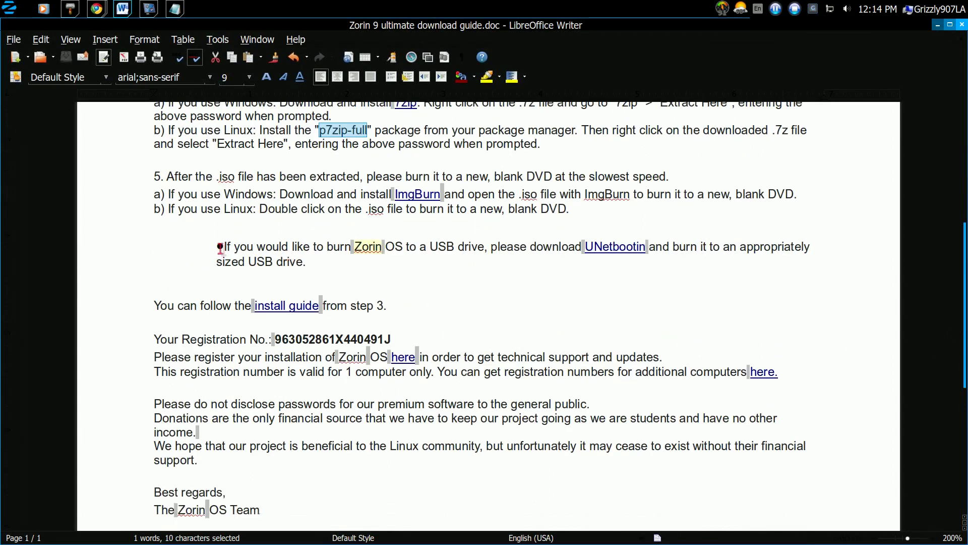
Highlight the note below step 5 about burning Zorin OS to a USB drive with UNetbootin
click(201, 247)
drag(201, 247, 714, 263)
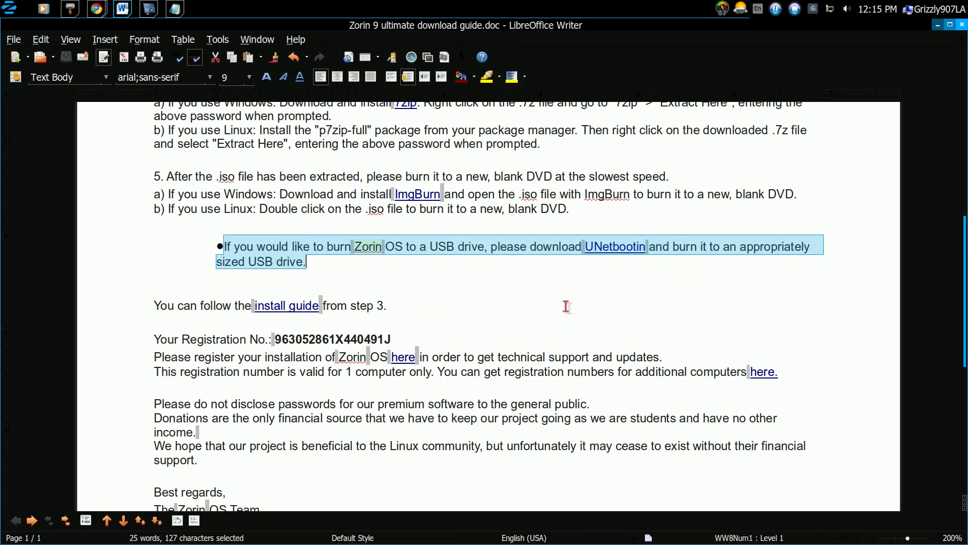
drag(962, 258, 959, 205)
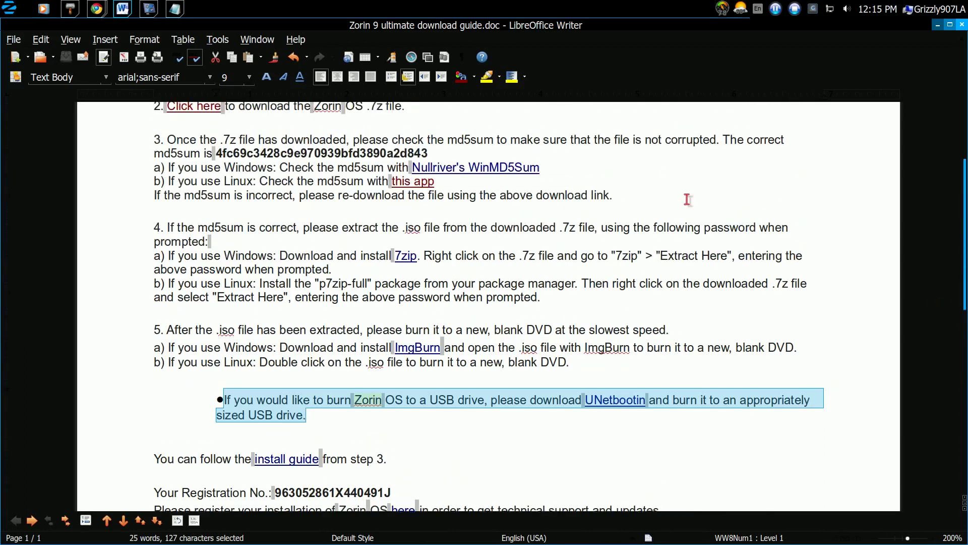
Open Software Center from the Zorin desktop and search all software for "unetbootin"
click(5, 7)
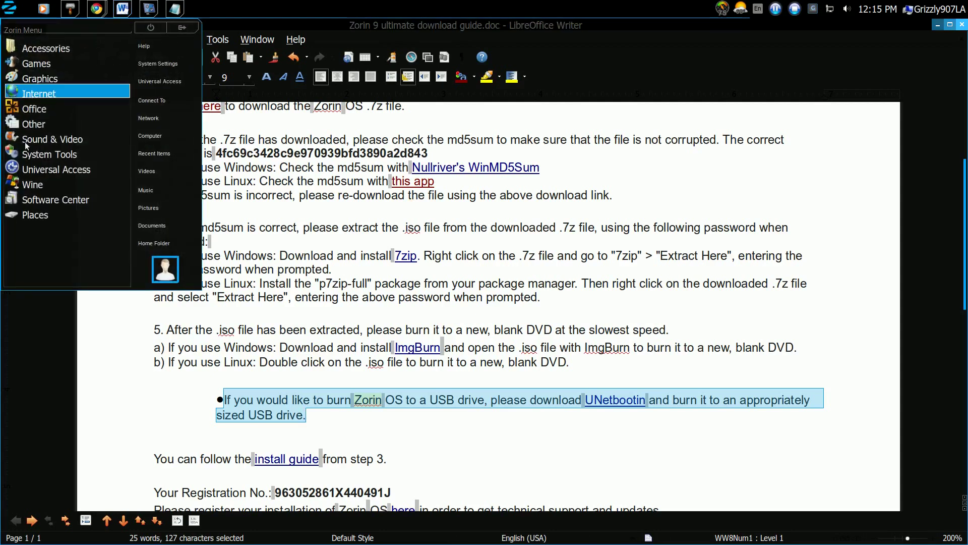
click(36, 202)
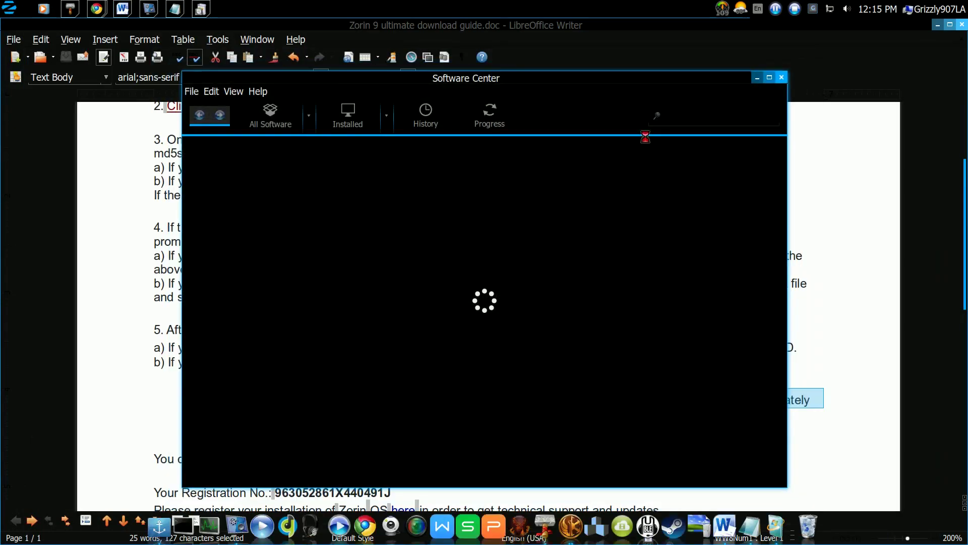
text(u)
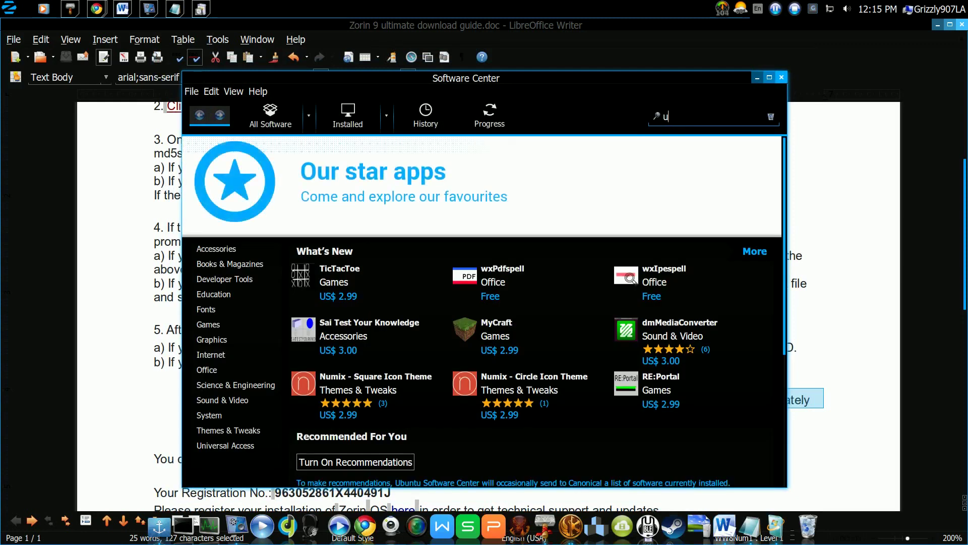
text(netbooting)
key(BackSpace)
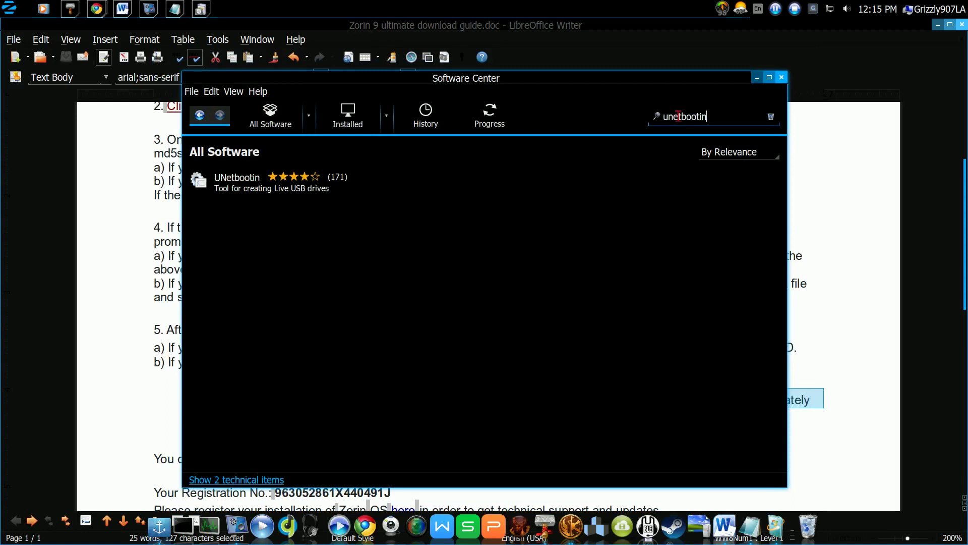
Start installing UNetbootin from the search results and authorize the installation with the account password
click(285, 177)
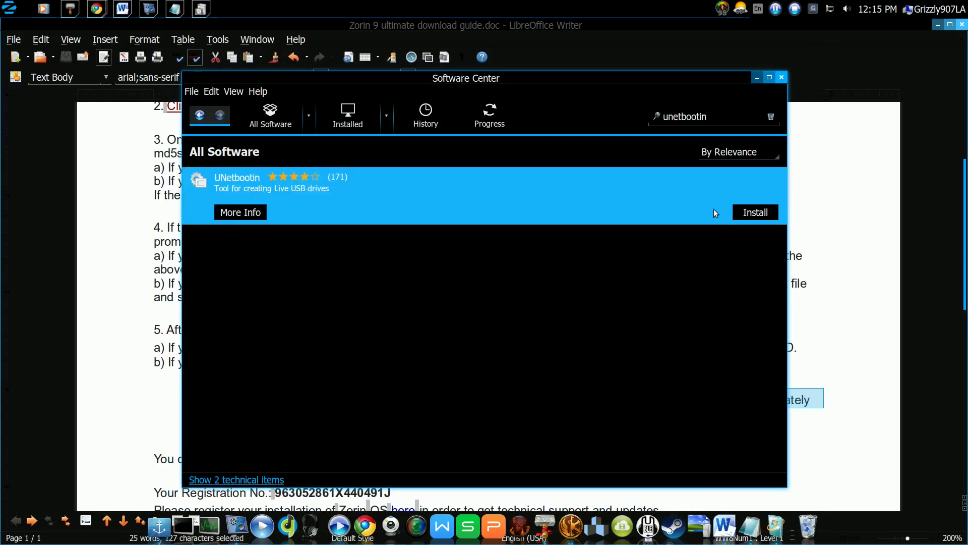
click(755, 217)
click(296, 196)
click(755, 214)
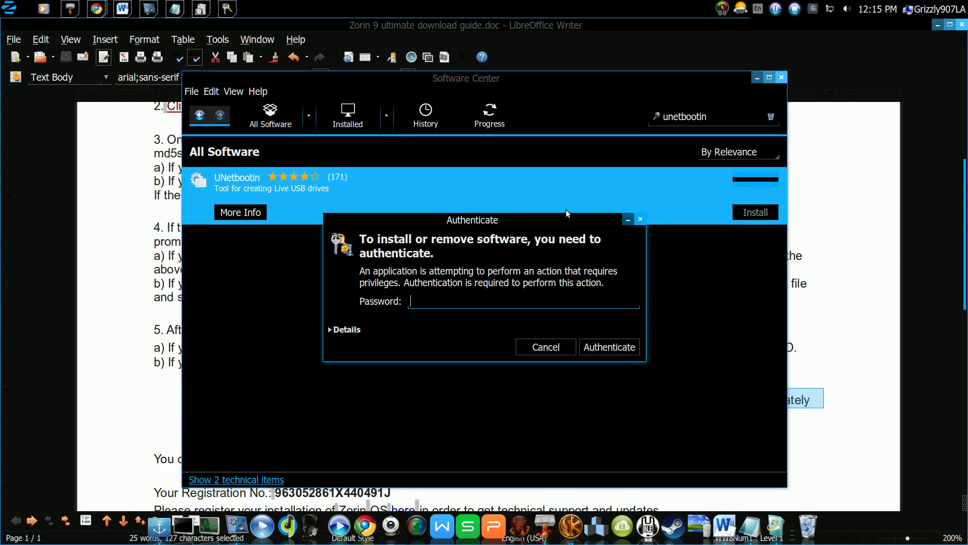
text(••••••••••)
key(Return)
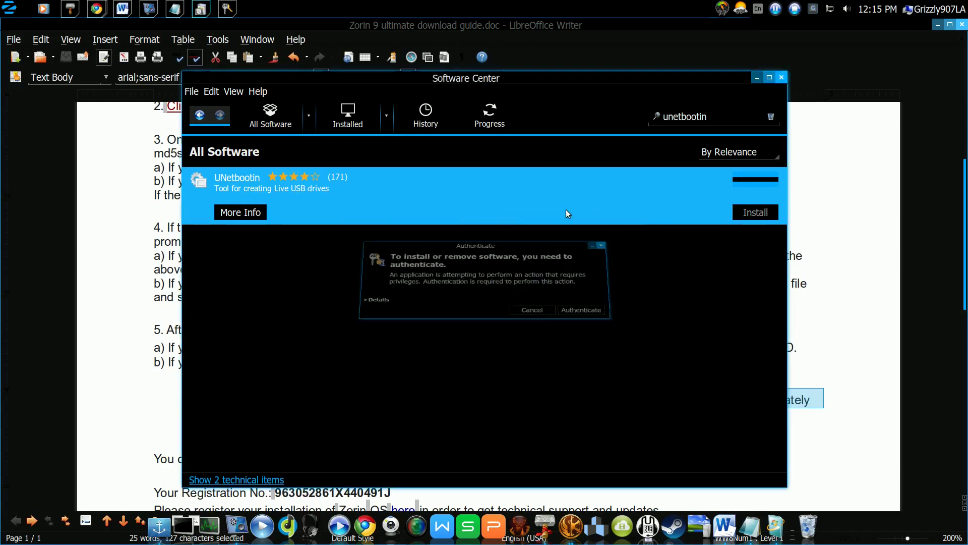